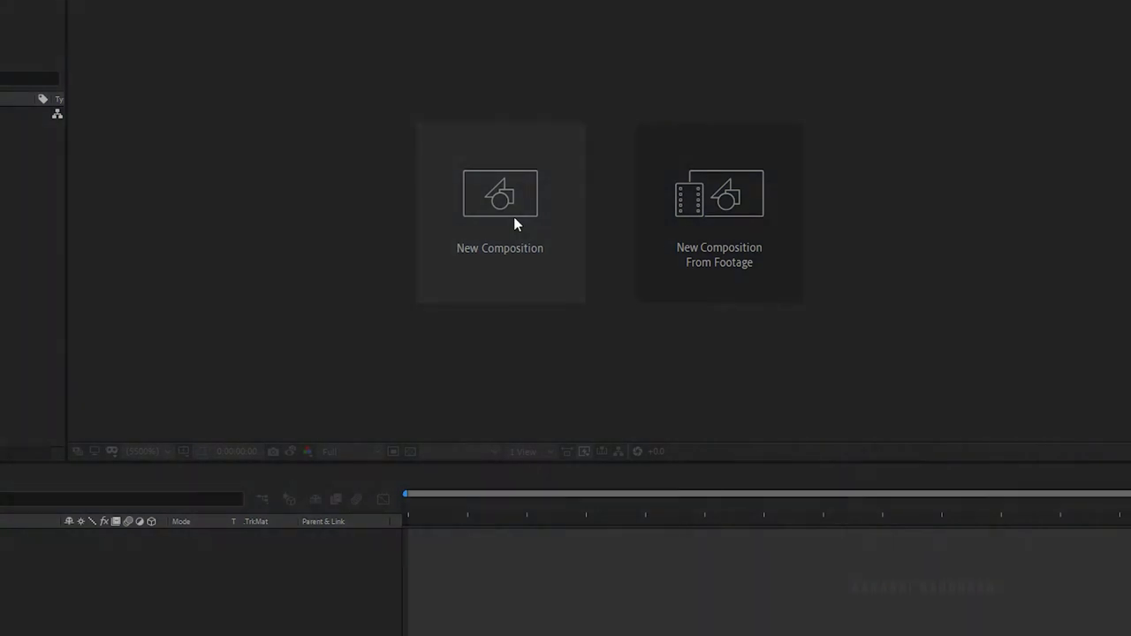
# Step: Start a new composition and set its width and height to 300 × 300 px
pyautogui.click(514, 219)
pyautogui.click(580, 229)
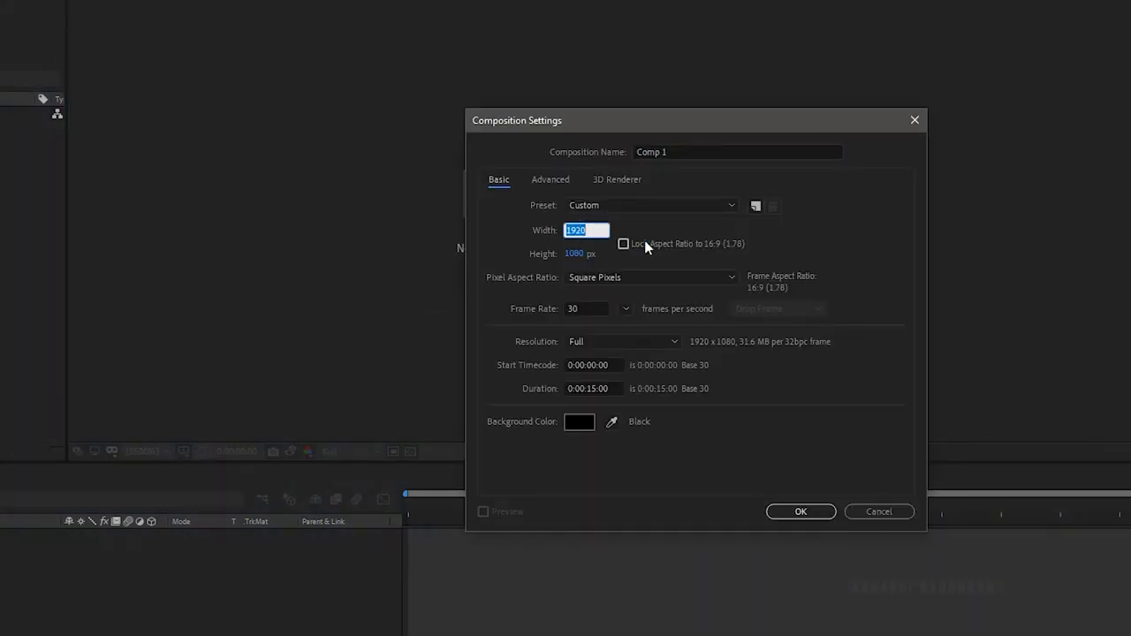
pyautogui.write('300')
pyautogui.press('Tab')
pyautogui.write('300')
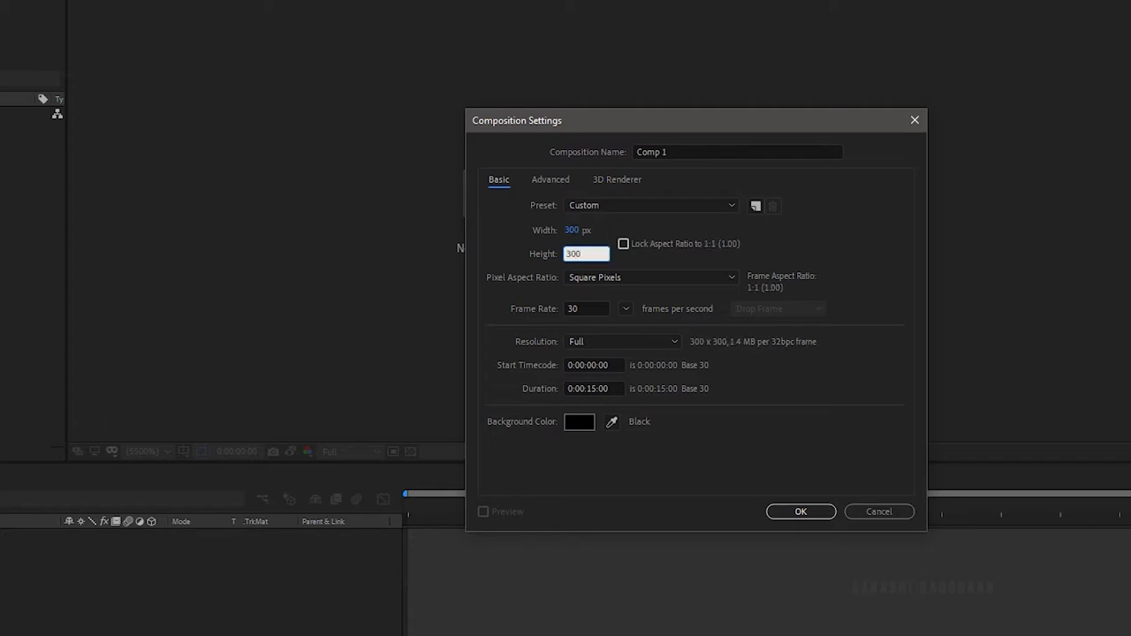
# Step: Confirm the 300 × 300 comp and set the Polygon tool's fill to None
pyautogui.click(791, 515)
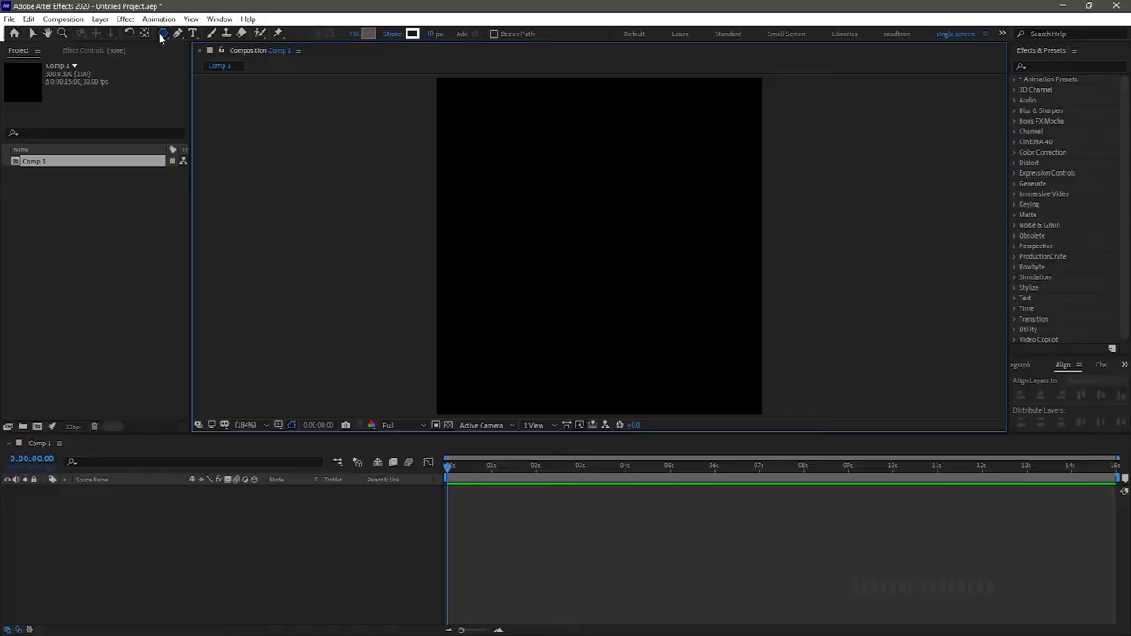
pyautogui.moveTo(162, 37); pyautogui.dragTo(177, 70)
pyautogui.click(353, 37)
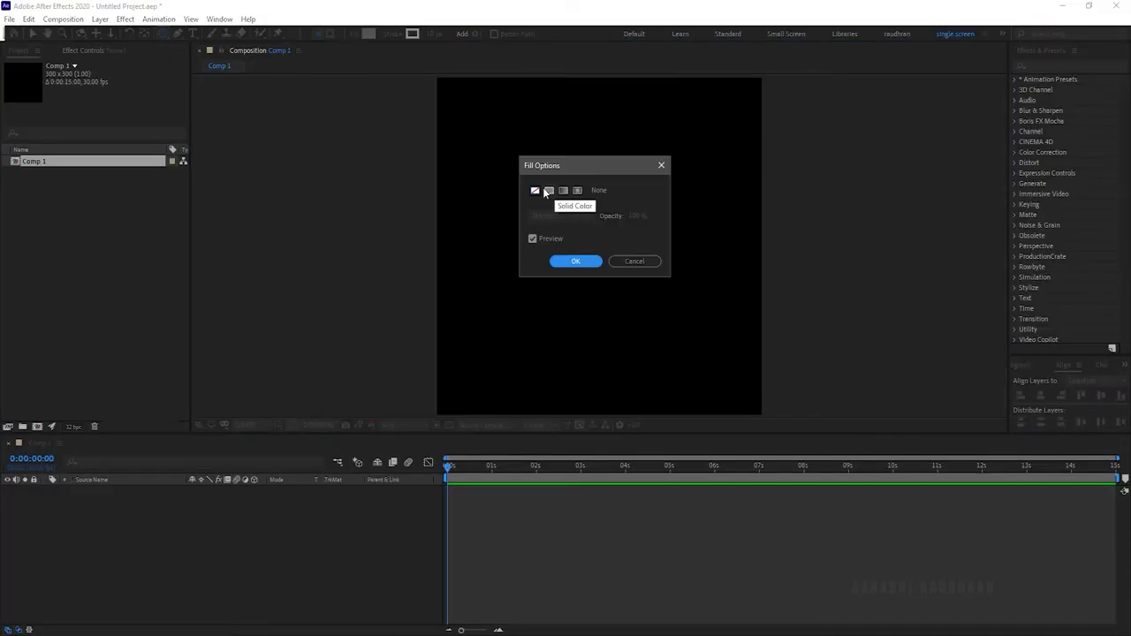
pyautogui.click(534, 189)
pyautogui.click(576, 260)
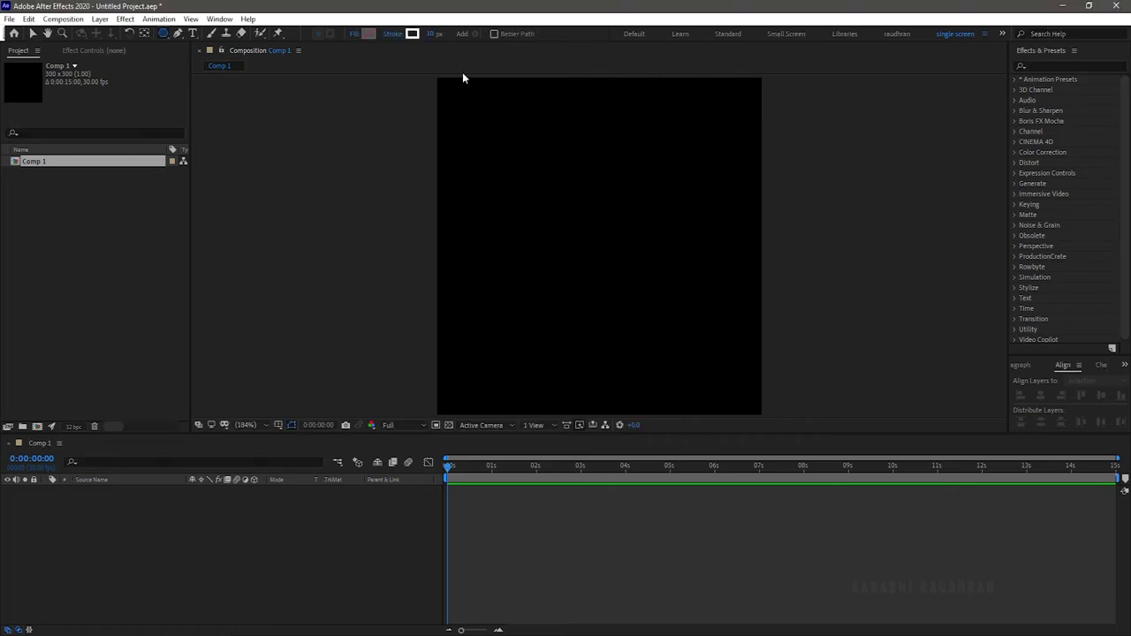
# Step: Give new shapes a solid colour stroke 25 px wide
pyautogui.click(393, 35)
pyautogui.click(549, 190)
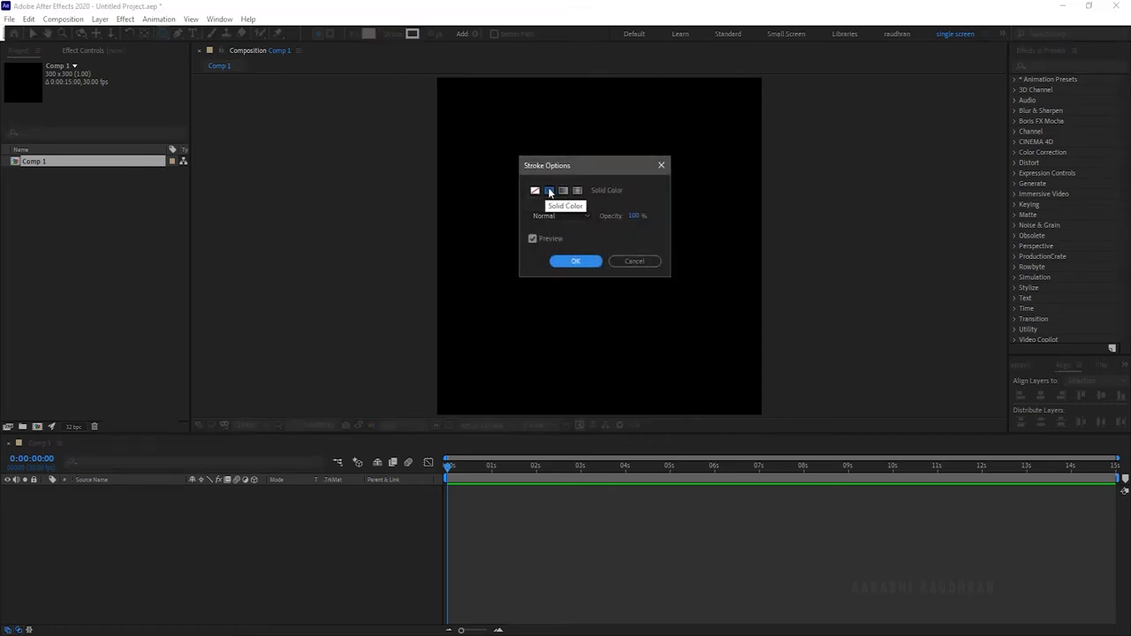
pyautogui.click(574, 261)
pyautogui.click(429, 35)
pyautogui.write('25')
pyautogui.press('Return')
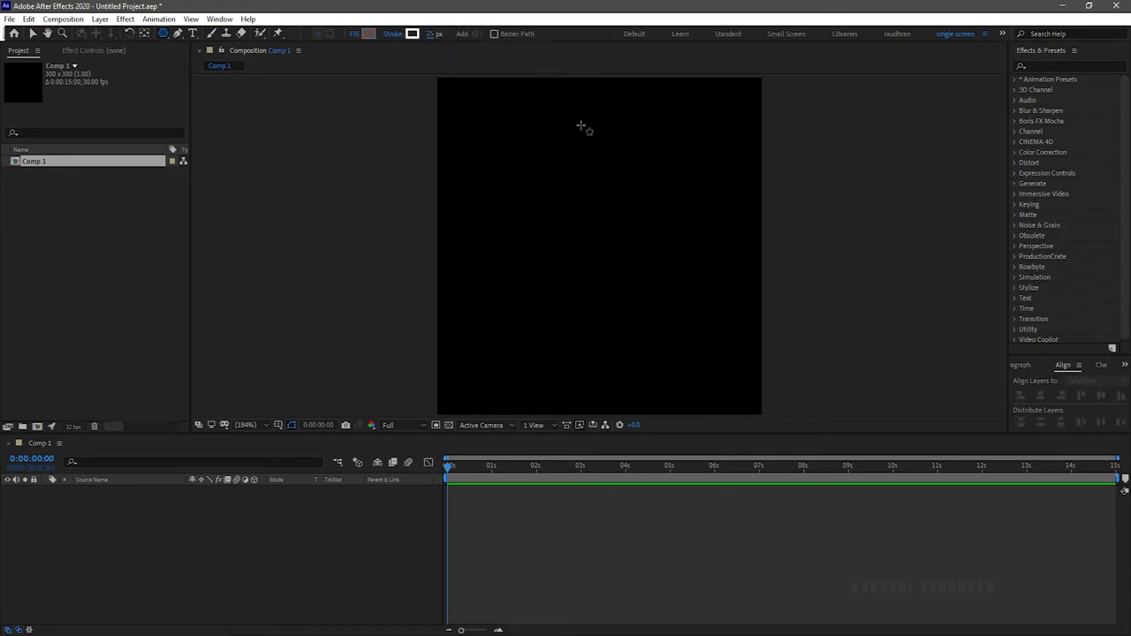
# Step: Draw a pentagon and centre it horizontally and vertically in the composition
pyautogui.moveTo(534, 179); pyautogui.dragTo(603, 250)
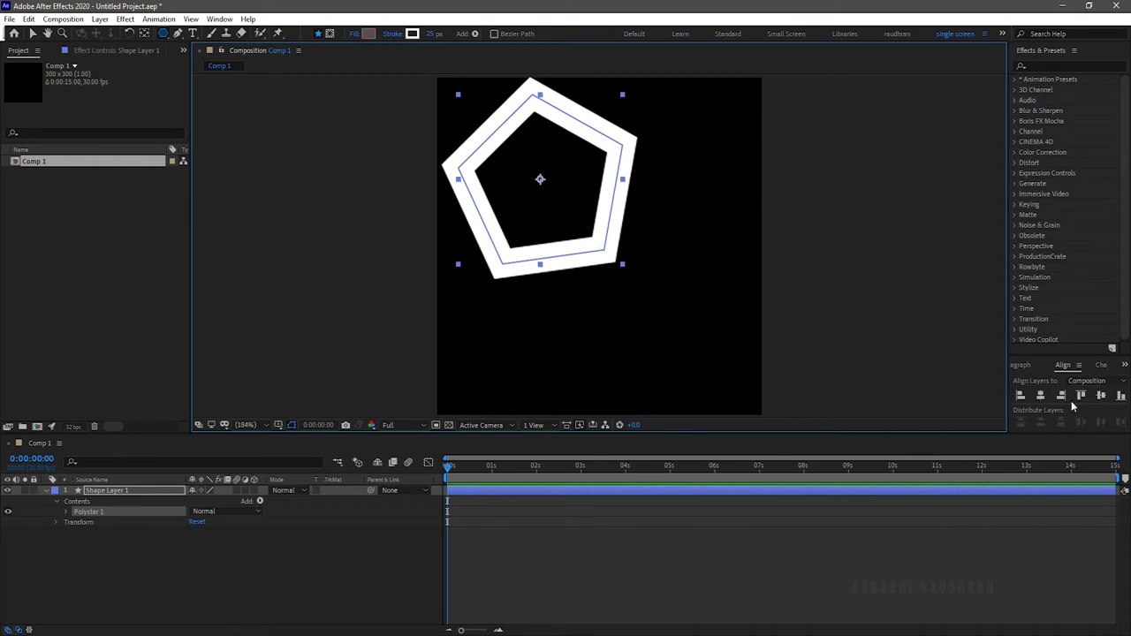
pyautogui.click(1041, 396)
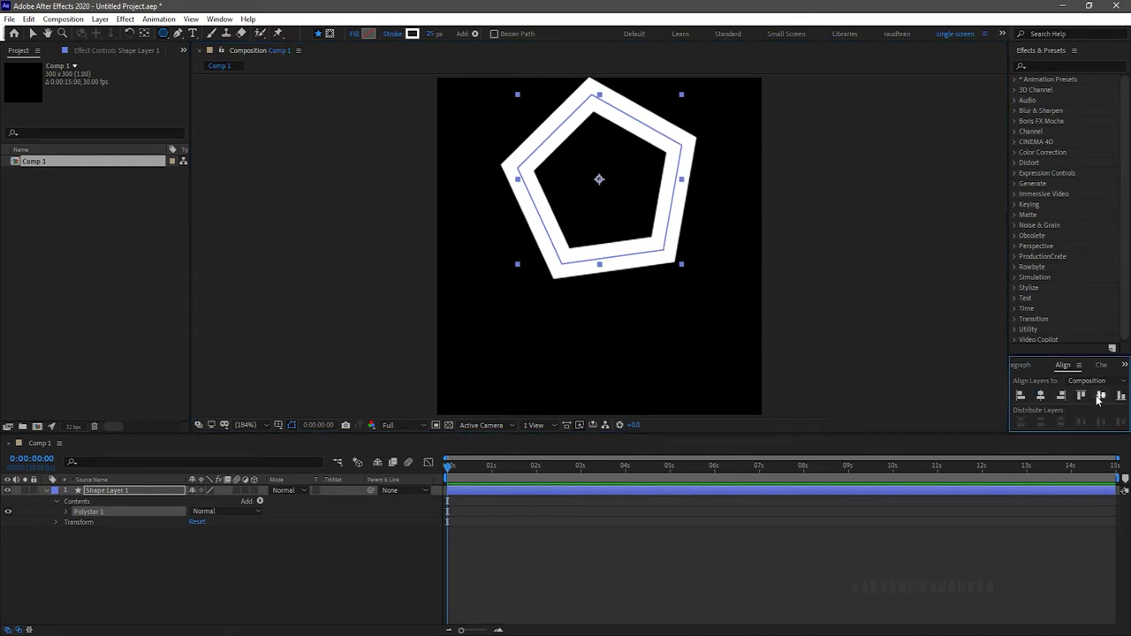
pyautogui.click(1099, 396)
# Step: Rename the Comp 1 composition to 'shape placeholder'
pyautogui.rightClick(69, 161)
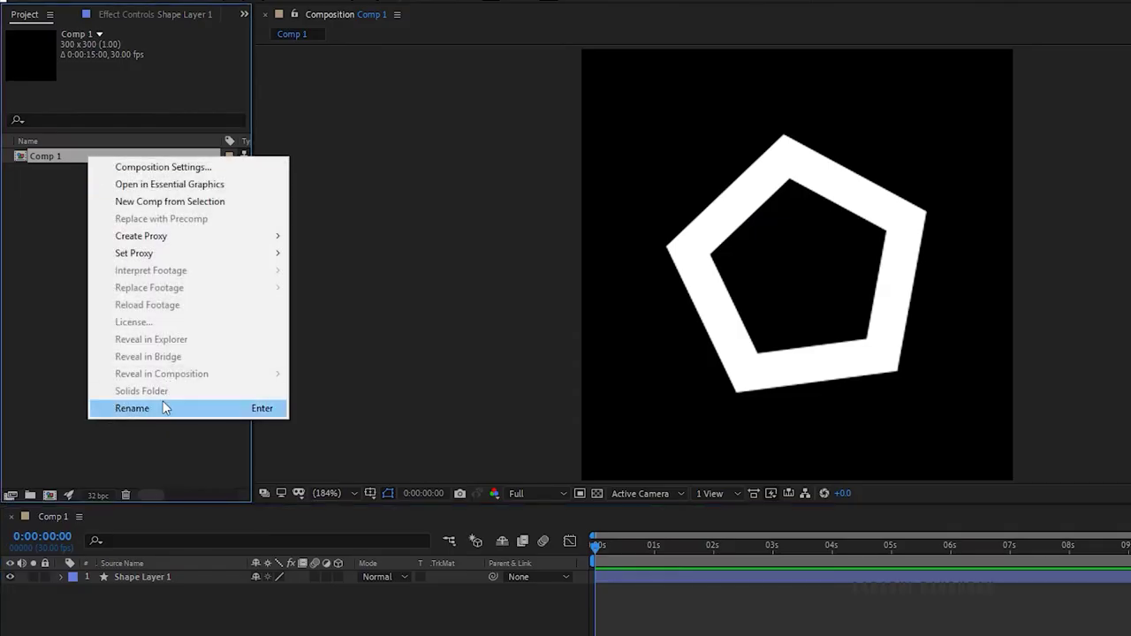
pyautogui.click(164, 408)
pyautogui.press('BackSpace')
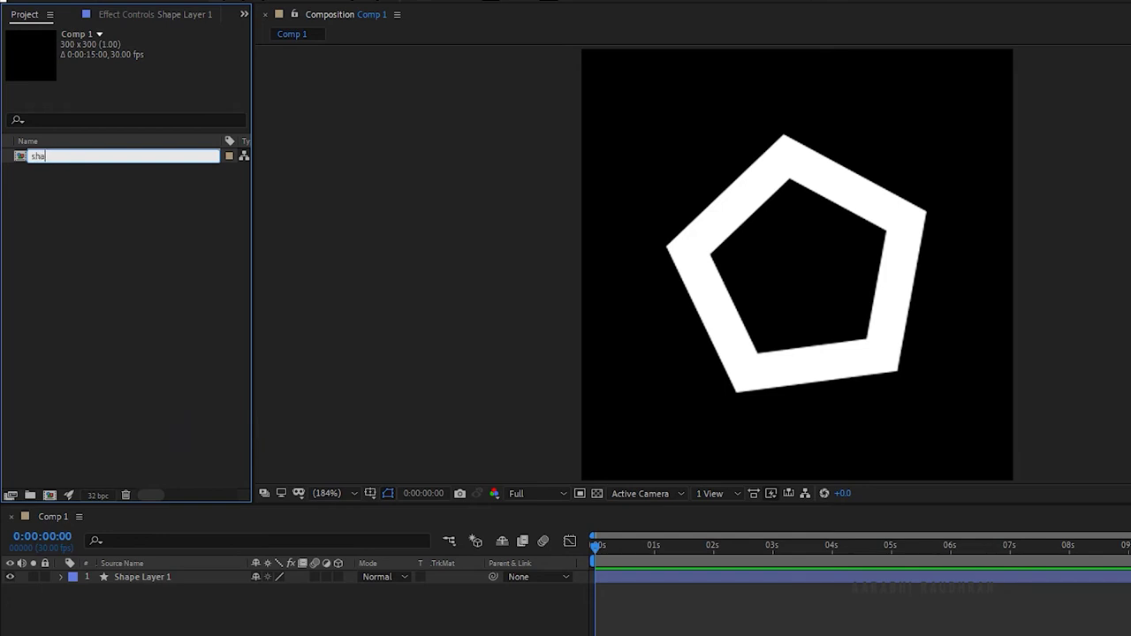
pyautogui.write('shape placeholder')
pyautogui.press('Return')
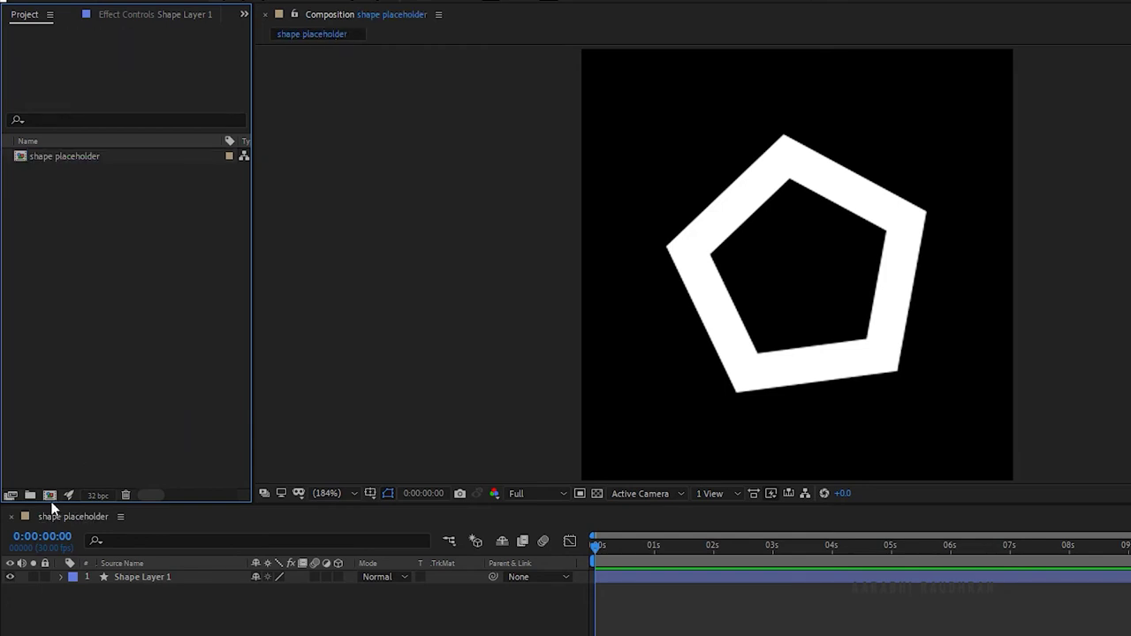
# Step: Create a new 1920 × 1080 composition
pyautogui.click(50, 495)
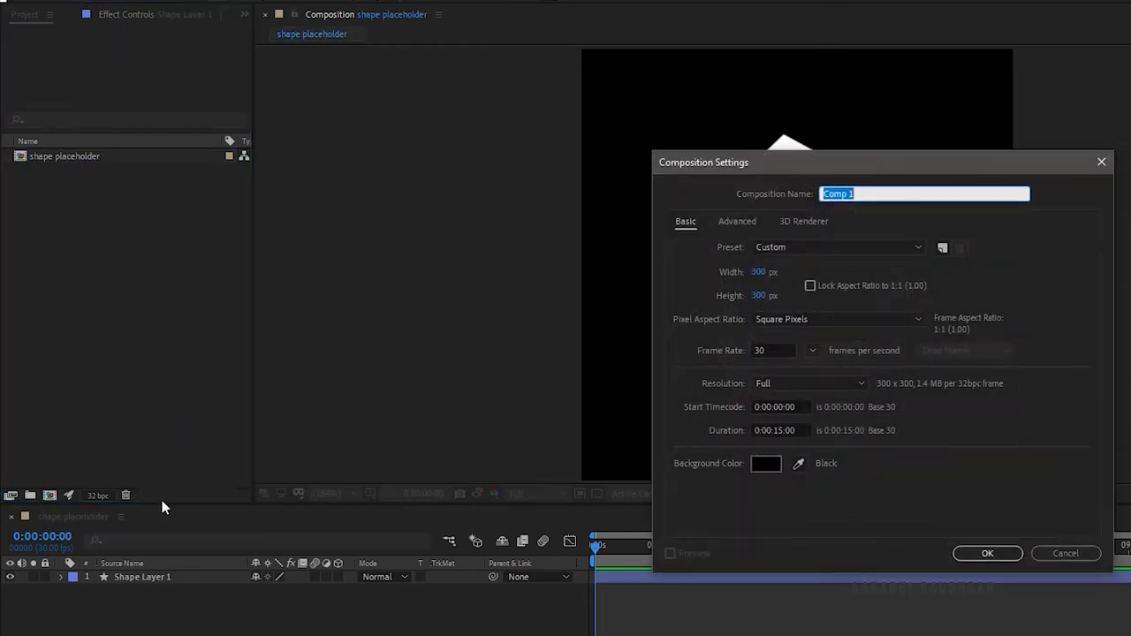
pyautogui.click(759, 273)
pyautogui.write('1920')
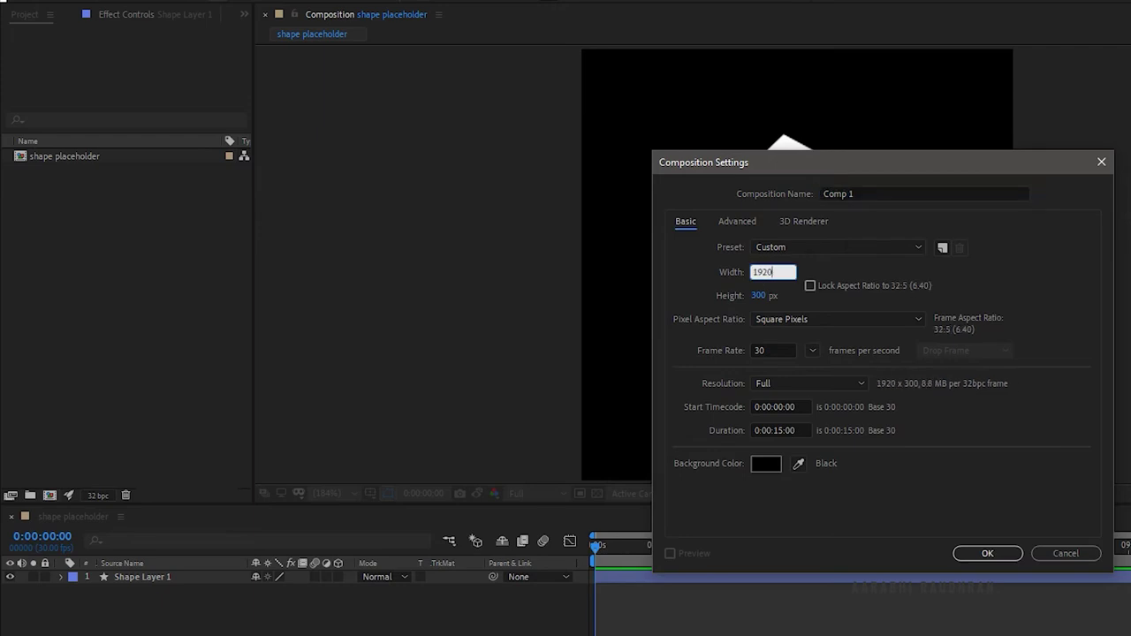
pyautogui.press('Tab')
pyautogui.write('1080')
pyautogui.press('Return')
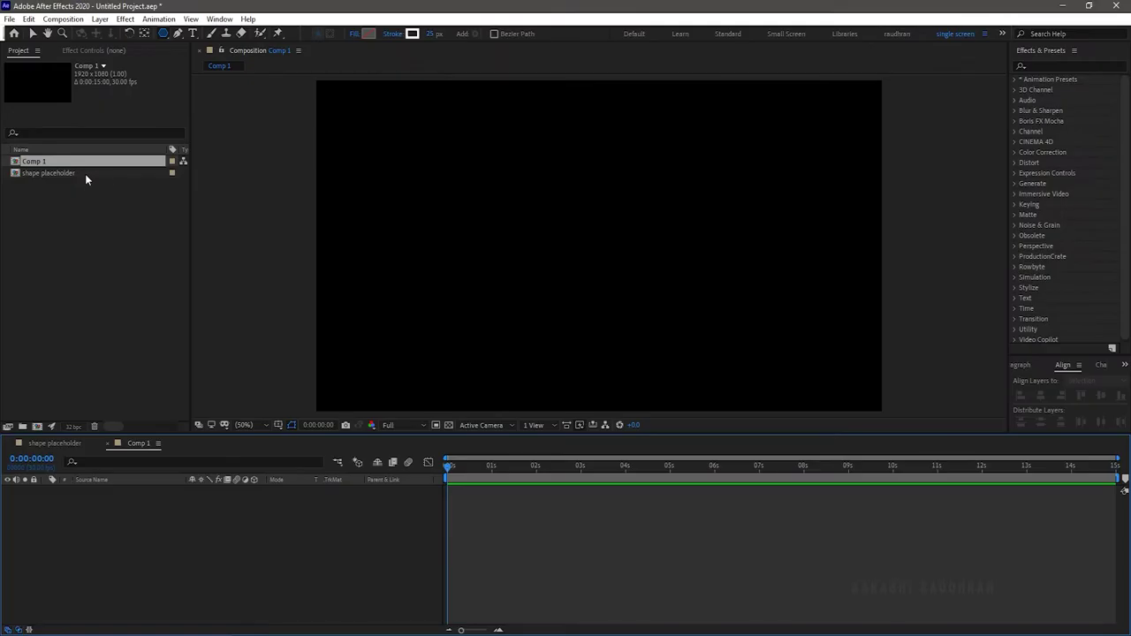
# Step: Place shape placeholder in Comp 1 and apply Motion Tile to it
pyautogui.moveTo(101, 151); pyautogui.dragTo(184, 511)
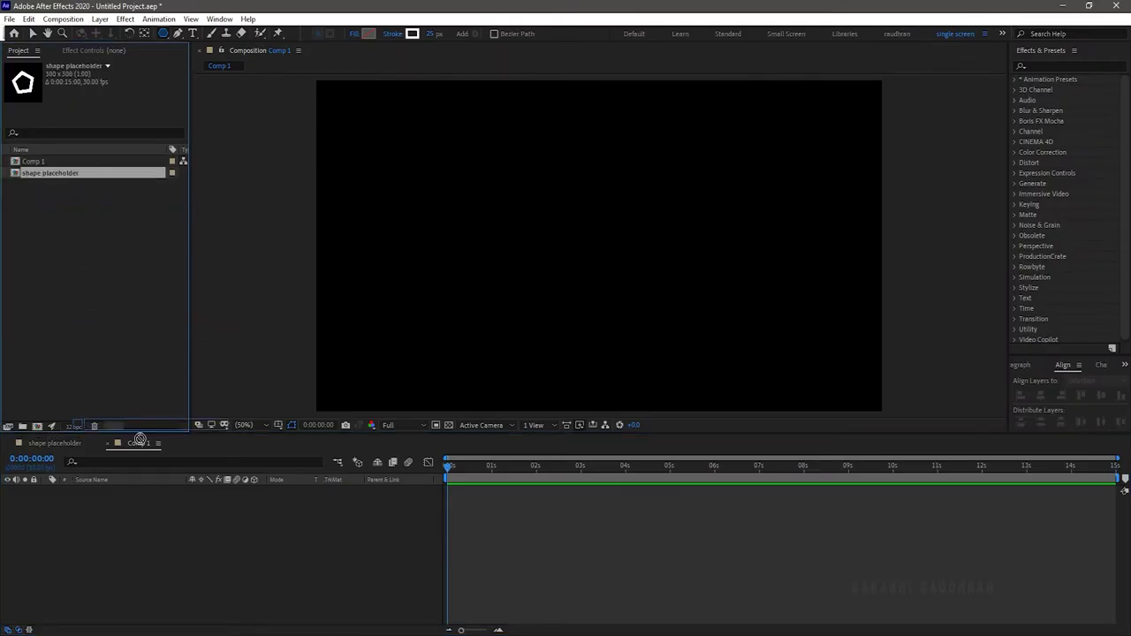
pyautogui.moveTo(139, 440); pyautogui.dragTo(141, 509)
pyautogui.click(1041, 64)
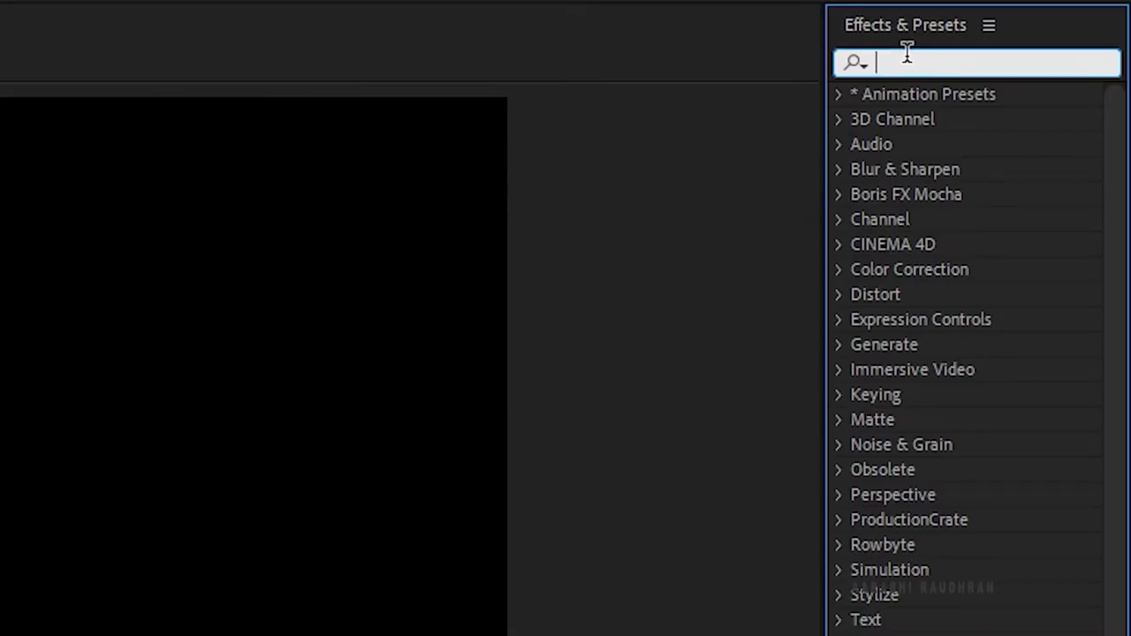
pyautogui.write('motio')
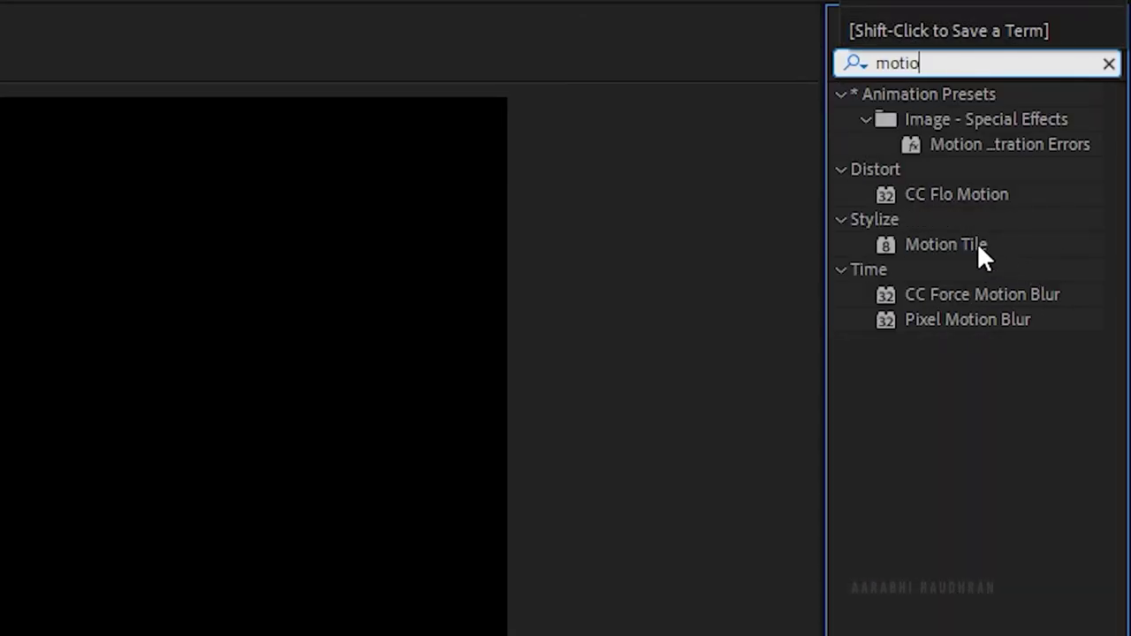
pyautogui.moveTo(977, 245); pyautogui.dragTo(157, 503)
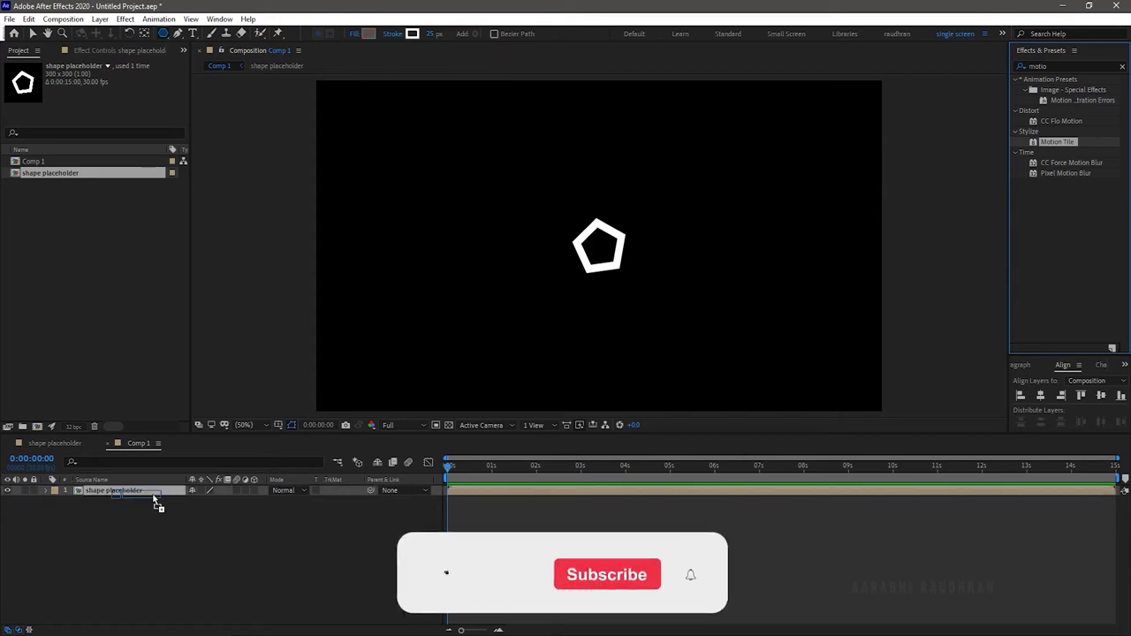
# Step: Set Motion Tile Output Width and Output Height to 1000
pyautogui.click(115, 129)
pyautogui.write('1000')
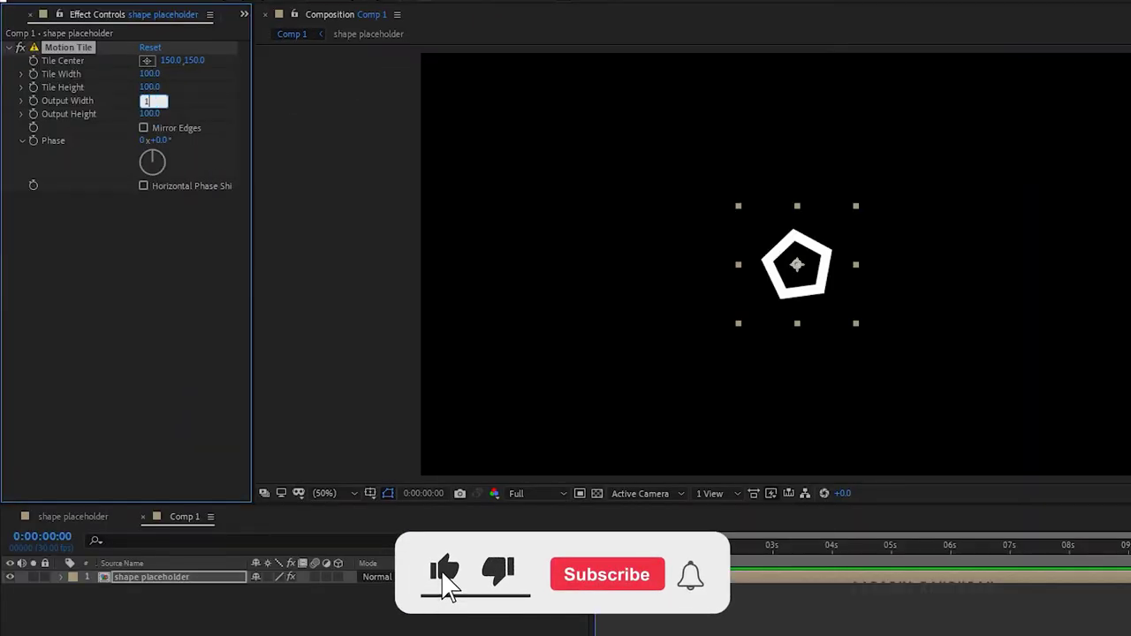
pyautogui.press('Tab')
pyautogui.write('1000')
pyautogui.press('Return')
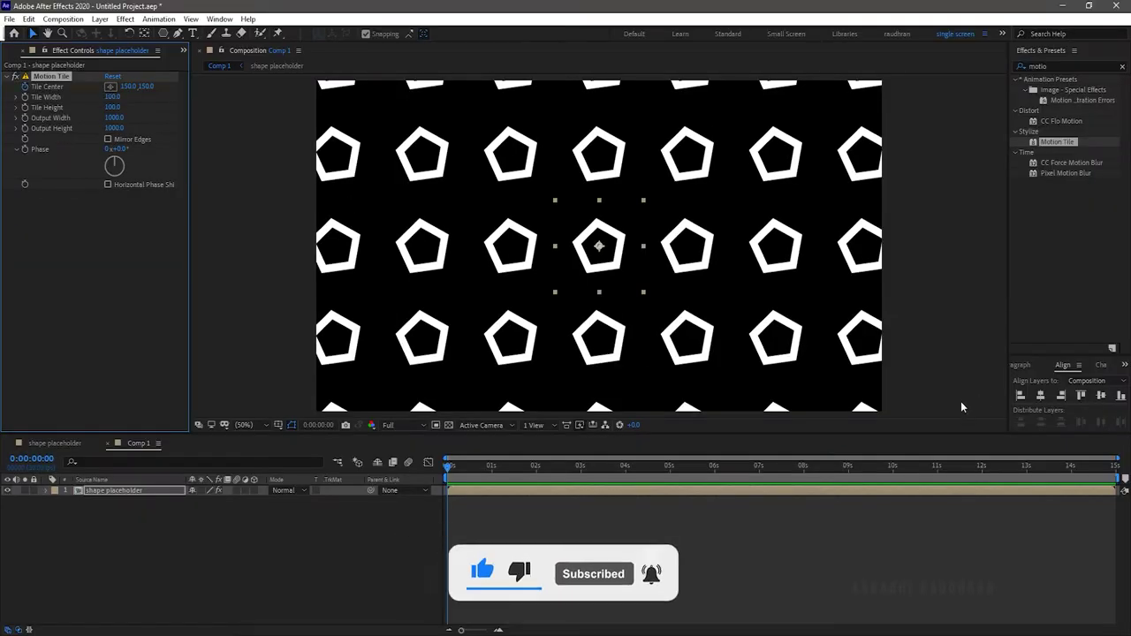
# Step: At the end of the composition, set Tile Center X to 1000
pyautogui.press('End')
pyautogui.click(128, 86)
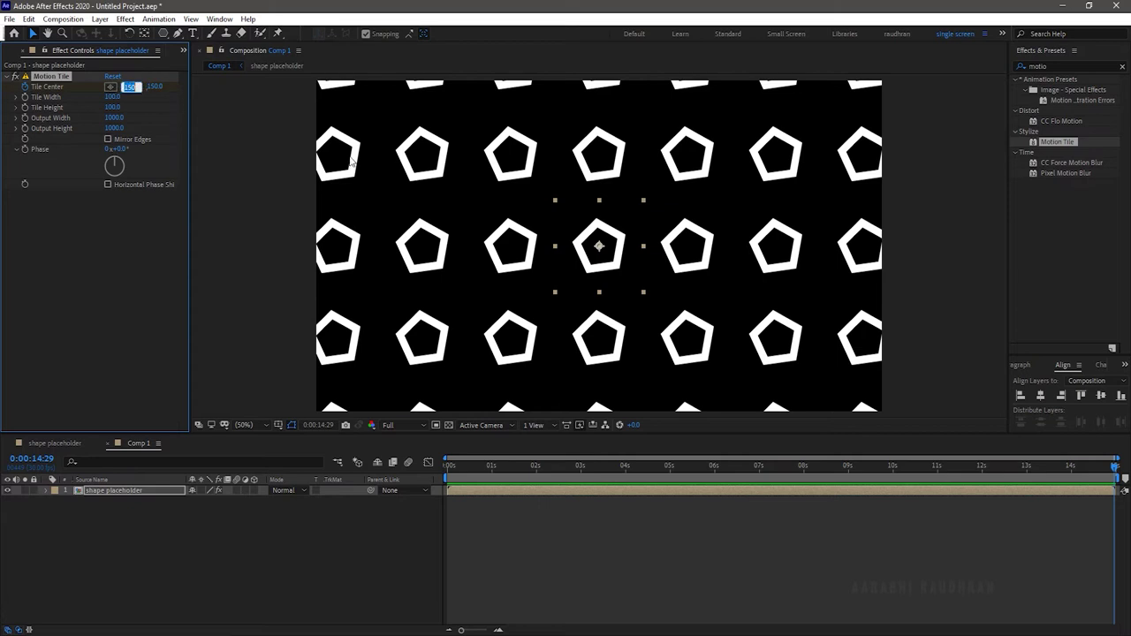
pyautogui.write('1000')
pyautogui.press('Return')
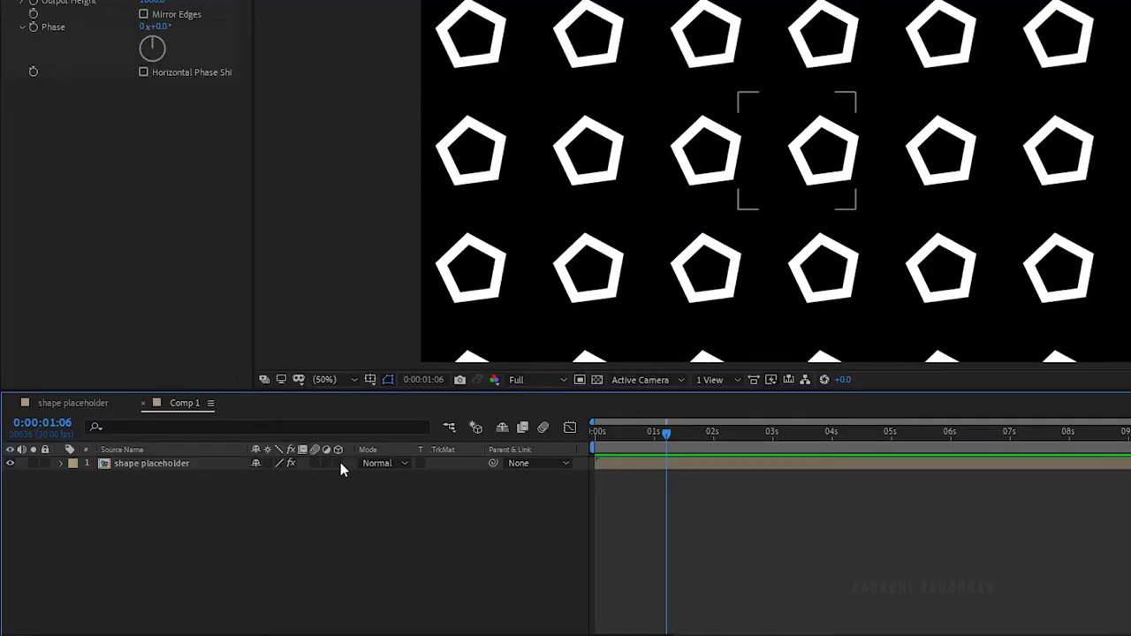
# Step: Tilt the shape placeholder layer to about -36° X Rotation with a slight Y Rotation
pyautogui.click(211, 464)
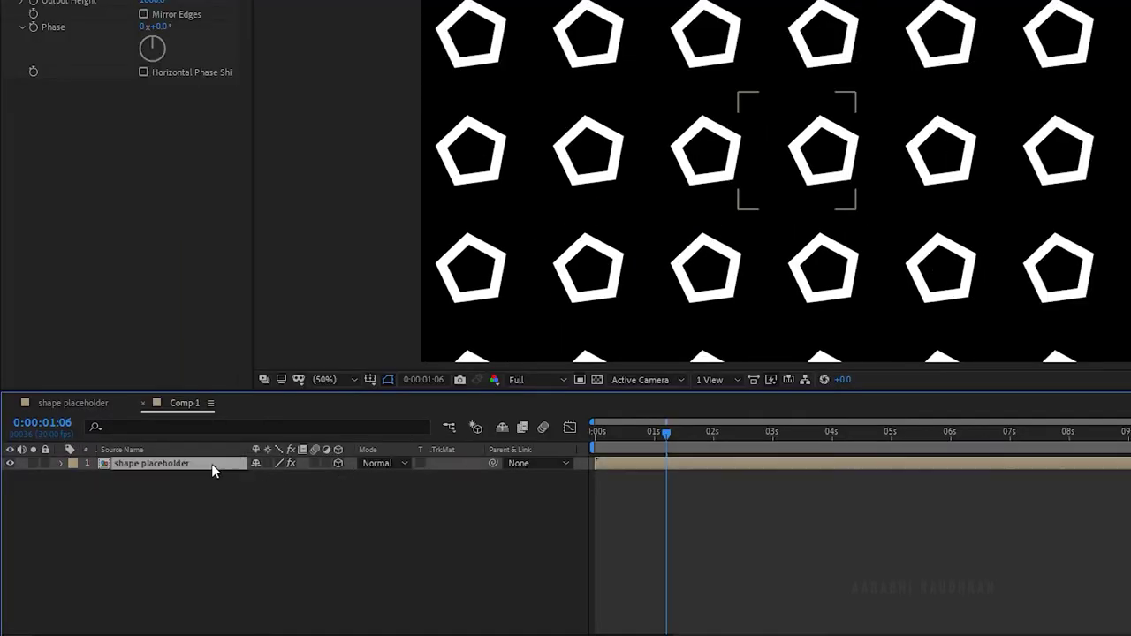
pyautogui.press('r')
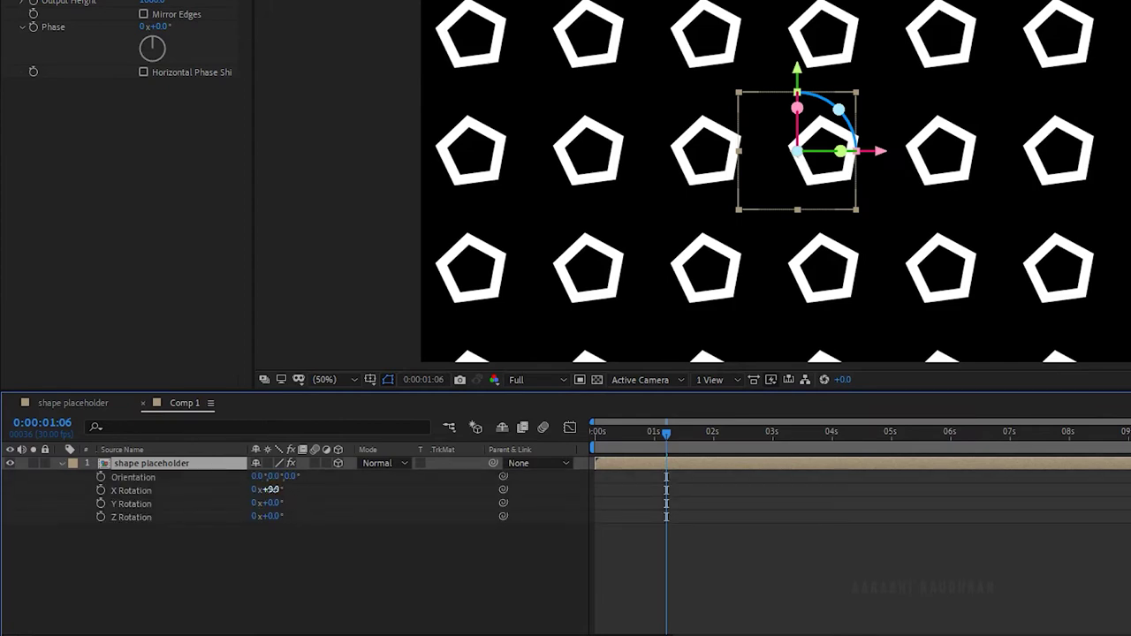
pyautogui.moveTo(274, 490); pyautogui.dragTo(246, 493)
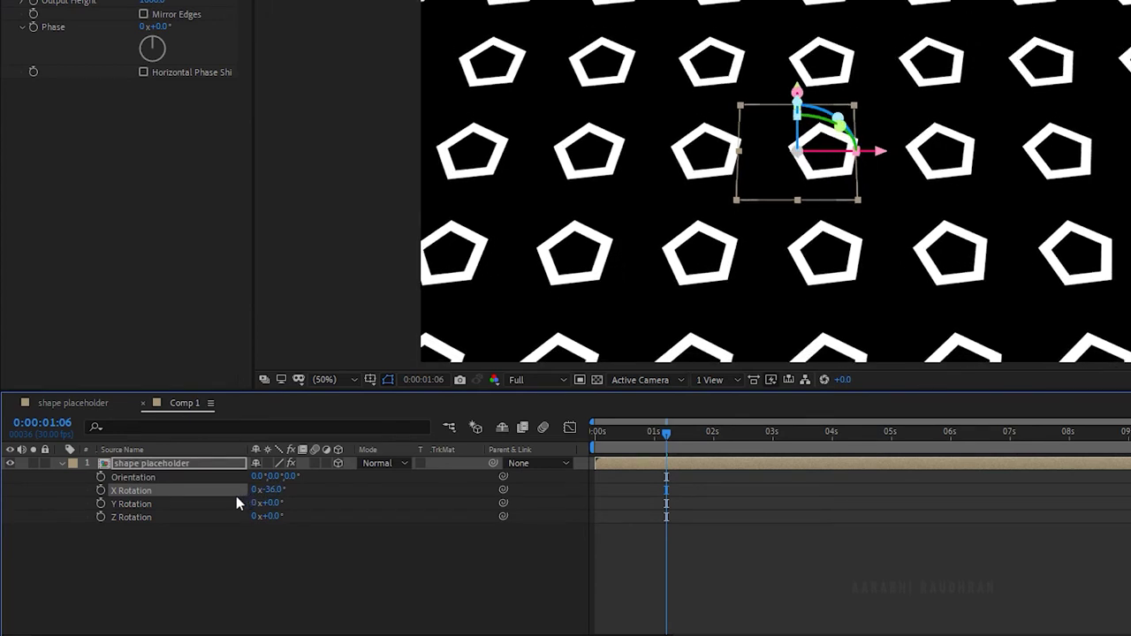
pyautogui.moveTo(267, 503); pyautogui.dragTo(276, 502)
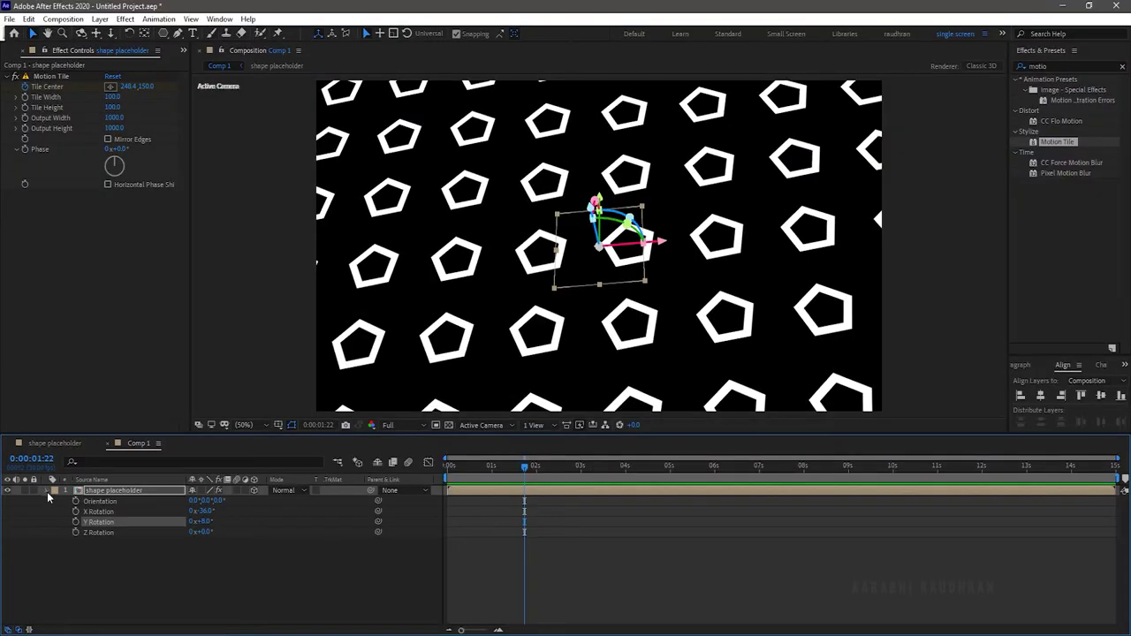
# Step: Pre-compose the shape placeholder layer, moving all attributes, into a composition named bg
pyautogui.rightClick(112, 490)
pyautogui.click(155, 425)
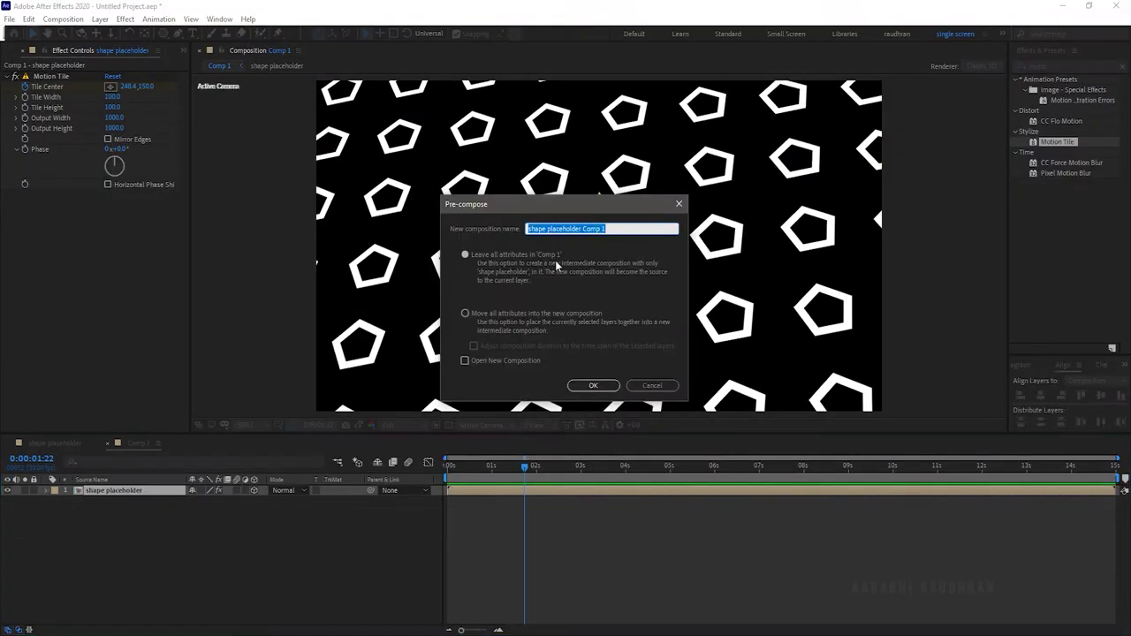
pyautogui.click(488, 316)
pyautogui.click(556, 227)
pyautogui.press('BackSpace')
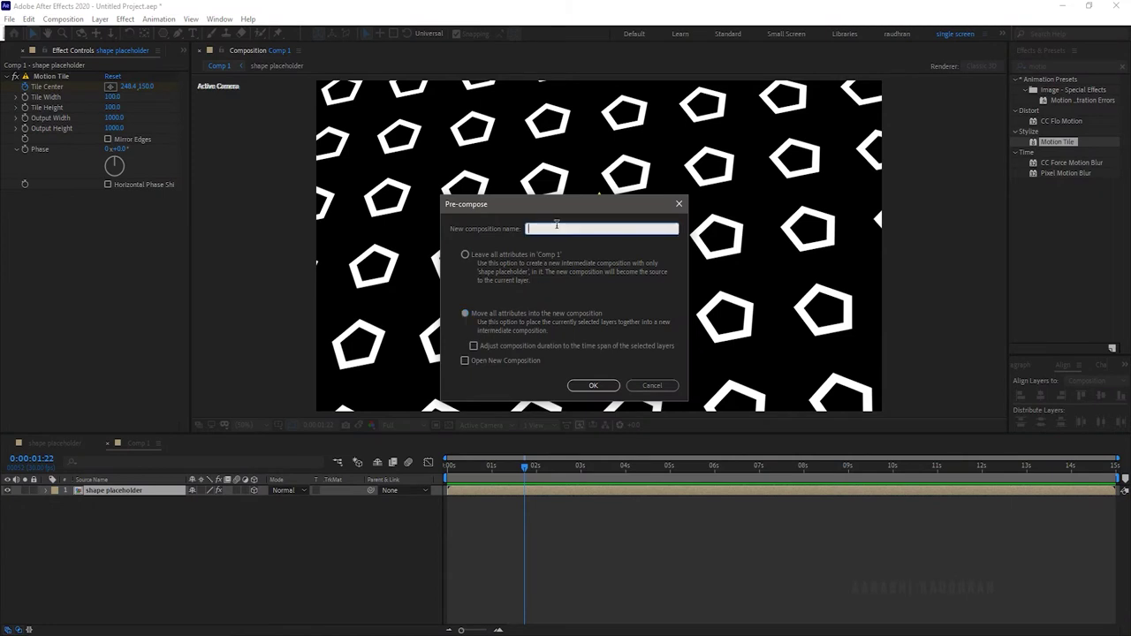
pyautogui.write('bg')
pyautogui.press('Return')
# Step: Apply Glow to bg using A & B Colors with a red Color A
pyautogui.click(1076, 66)
pyautogui.write('glo')
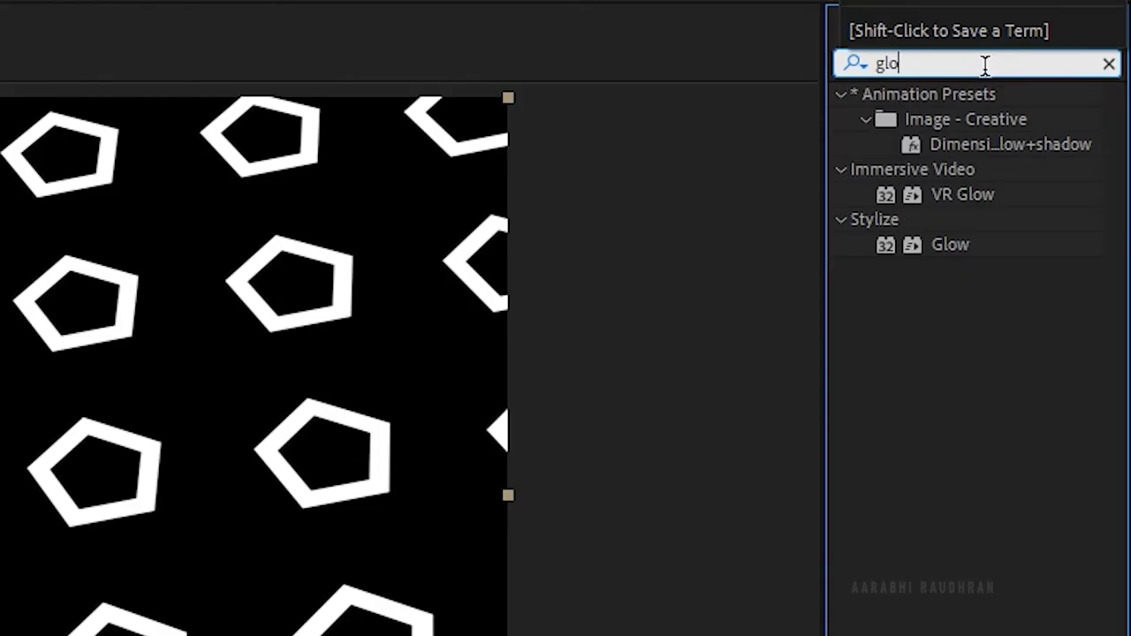
pyautogui.write('w')
pyautogui.moveTo(942, 238); pyautogui.dragTo(108, 500)
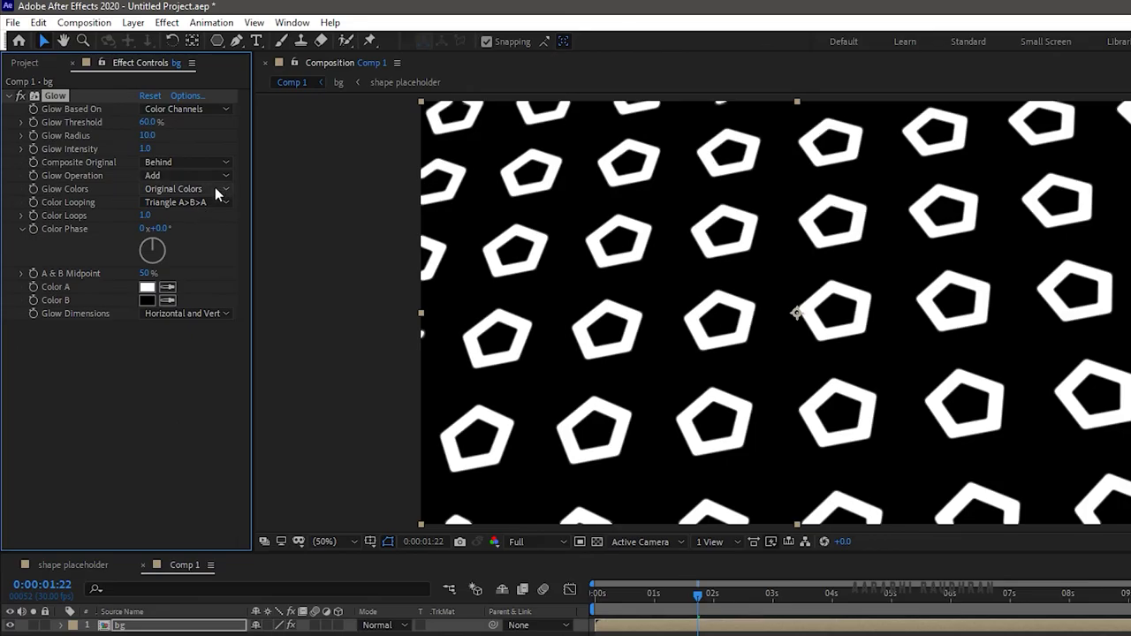
pyautogui.click(168, 148)
pyautogui.click(217, 223)
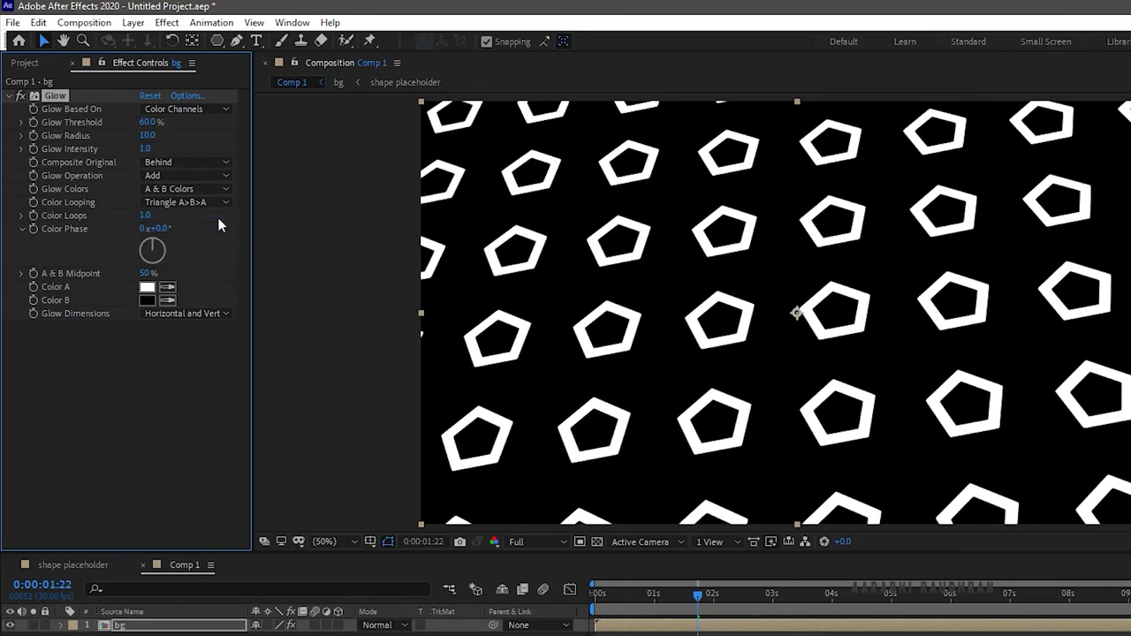
pyautogui.click(146, 286)
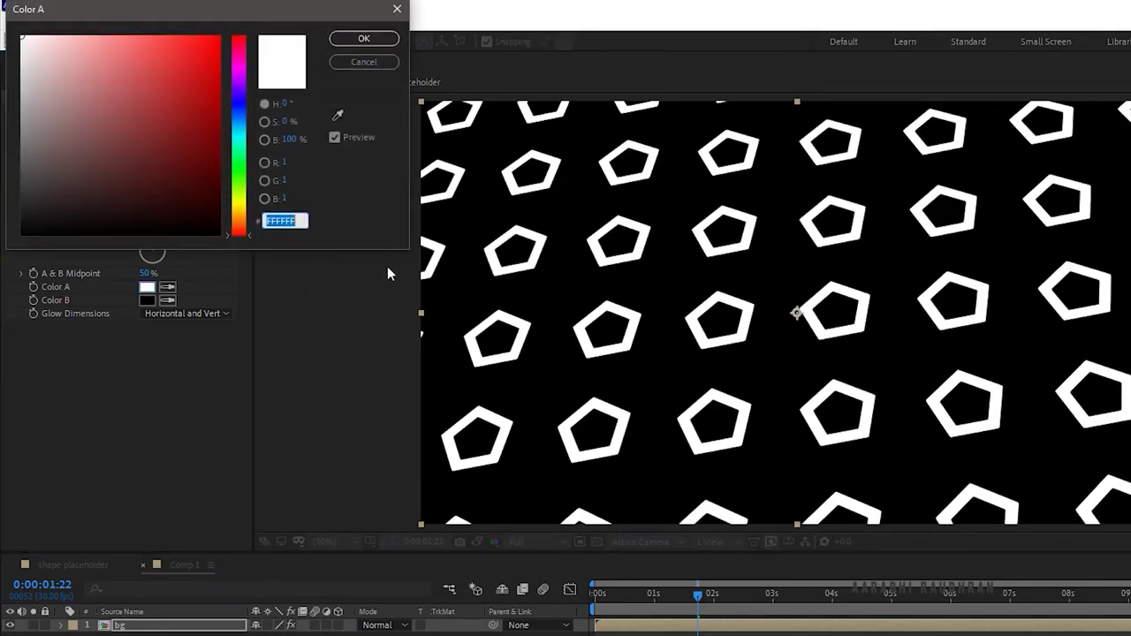
pyautogui.click(219, 115)
pyautogui.click(219, 71)
pyautogui.click(362, 39)
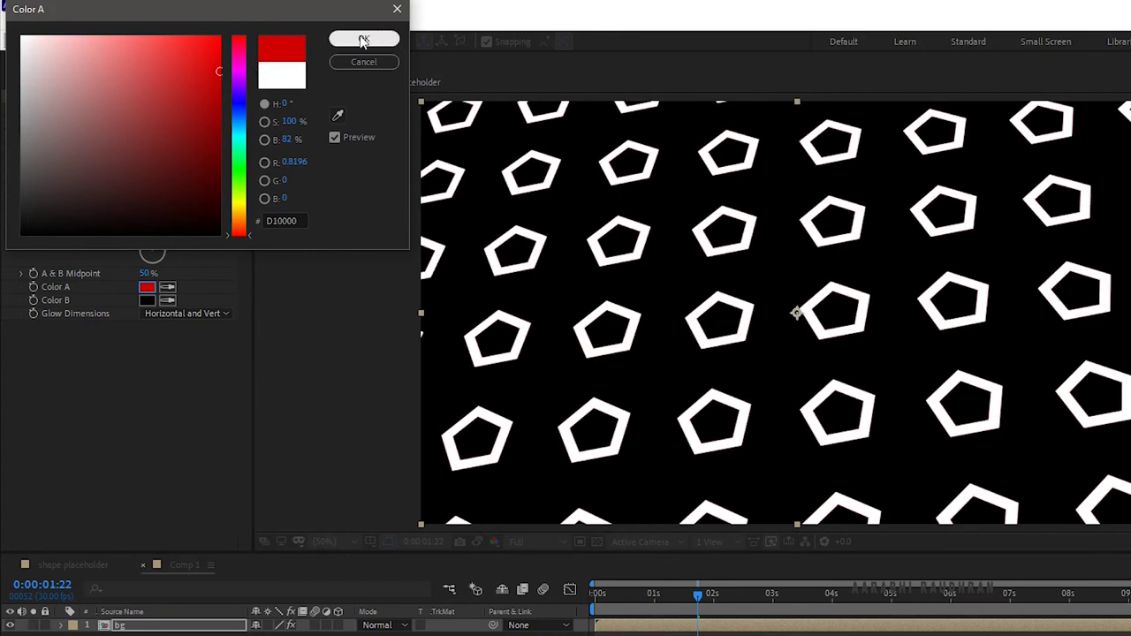
# Step: Set Glow Radius 50 and Glow Intensity 5, and change Color A to blue
pyautogui.click(148, 136)
pyautogui.write('50')
pyautogui.press('Return')
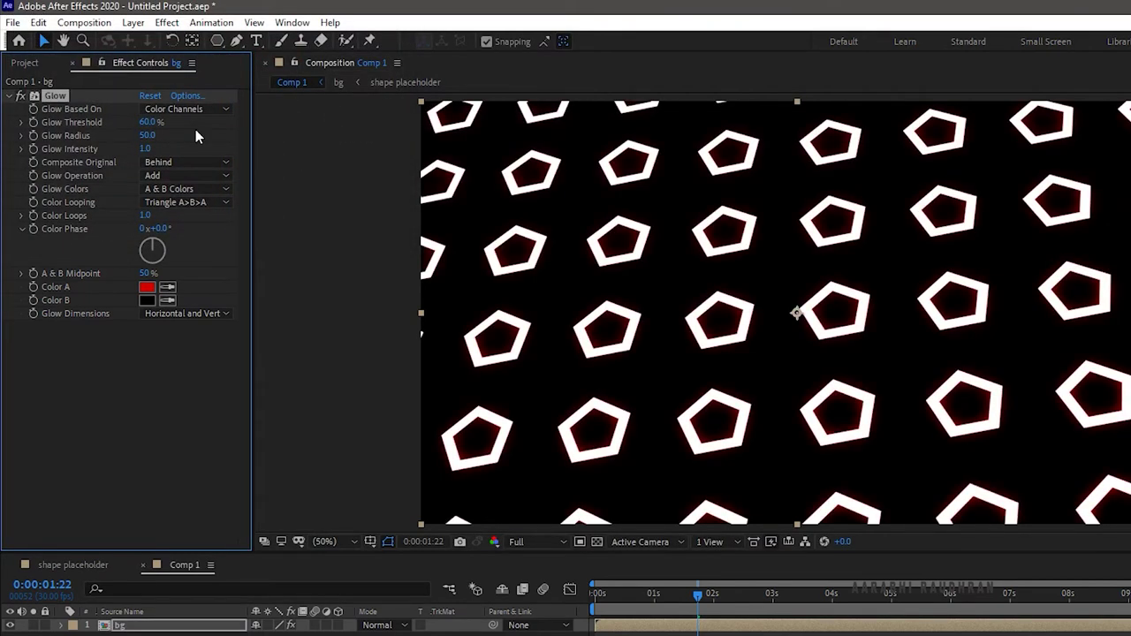
pyautogui.click(146, 148)
pyautogui.write('5')
pyautogui.press('Return')
pyautogui.click(147, 286)
pyautogui.click(243, 126)
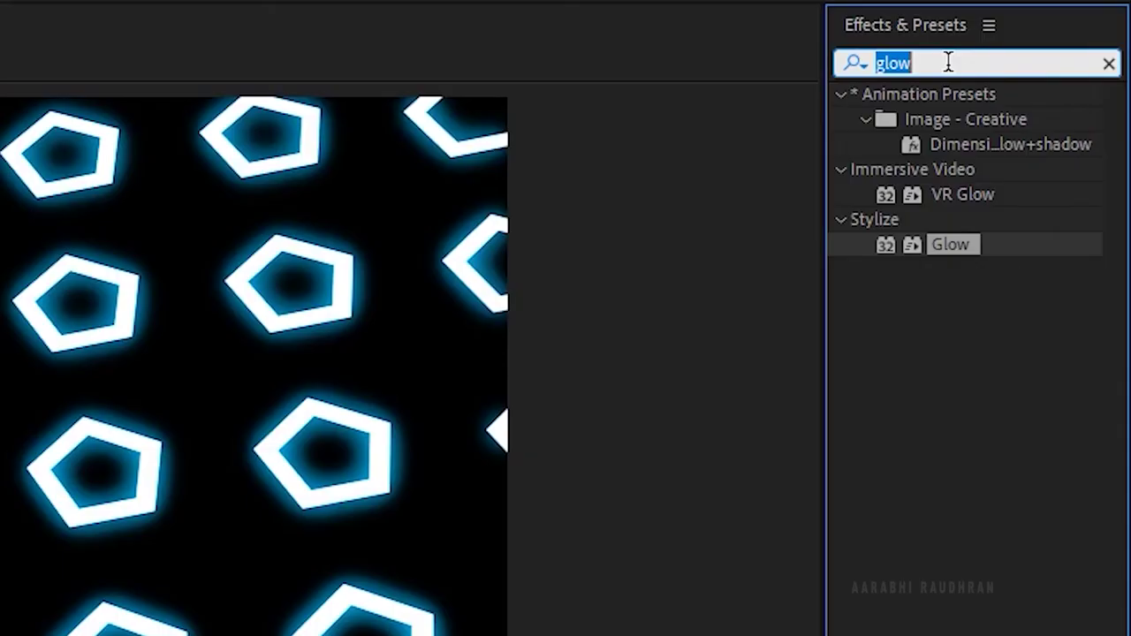
# Step: Add Camera Lens Blur below Glow on bg, drive Blur Radius with wiggle(2,3), and preview
pyautogui.write('blur')
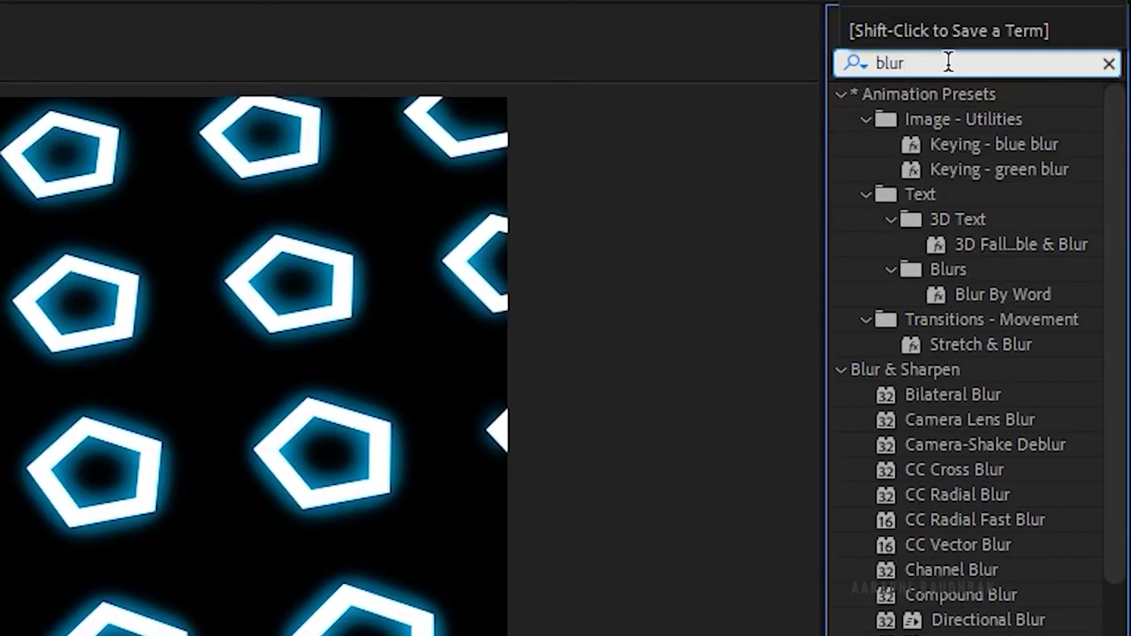
pyautogui.moveTo(942, 422); pyautogui.dragTo(88, 363)
pyautogui.moveTo(88, 363); pyautogui.dragTo(83, 364)
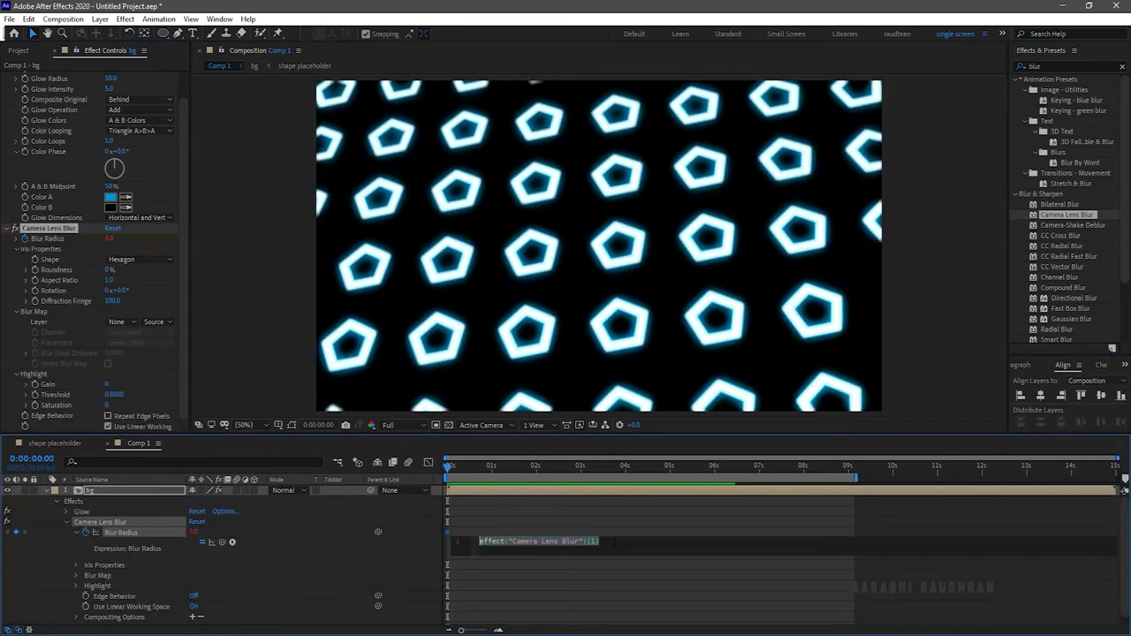
pyautogui.write('wiggl')
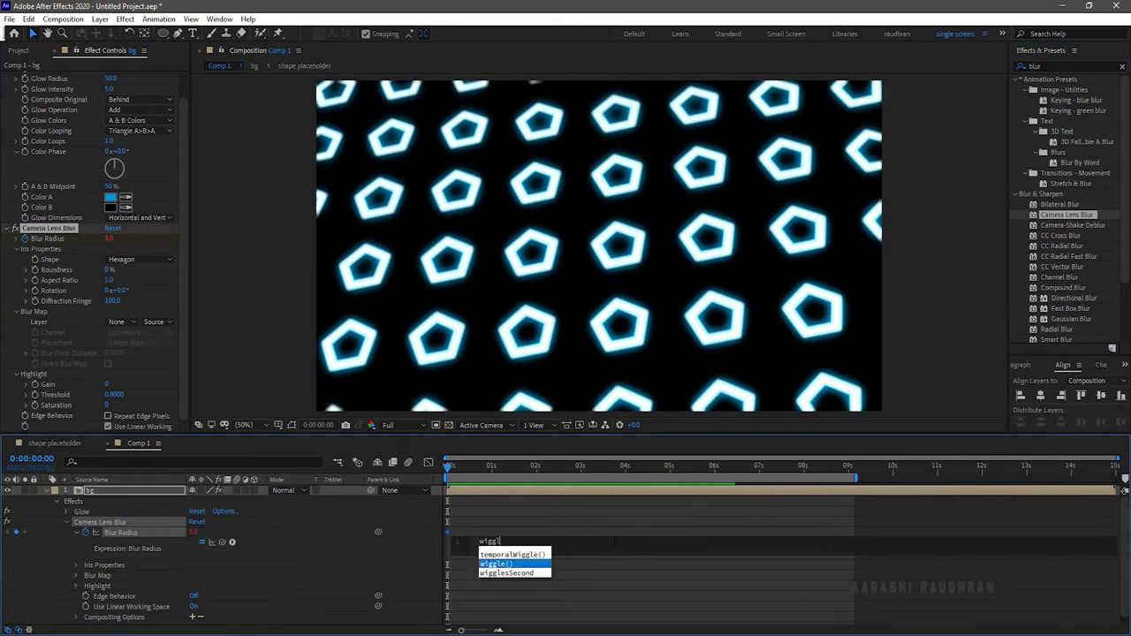
pyautogui.write('e')
pyautogui.press('Return')
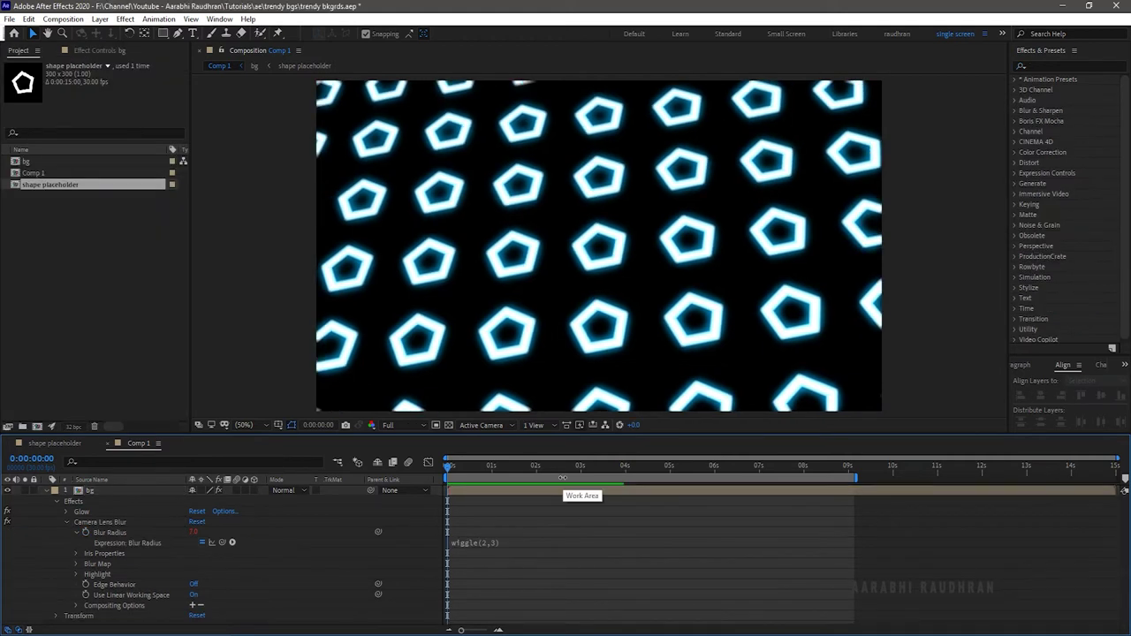
pyautogui.press('space')
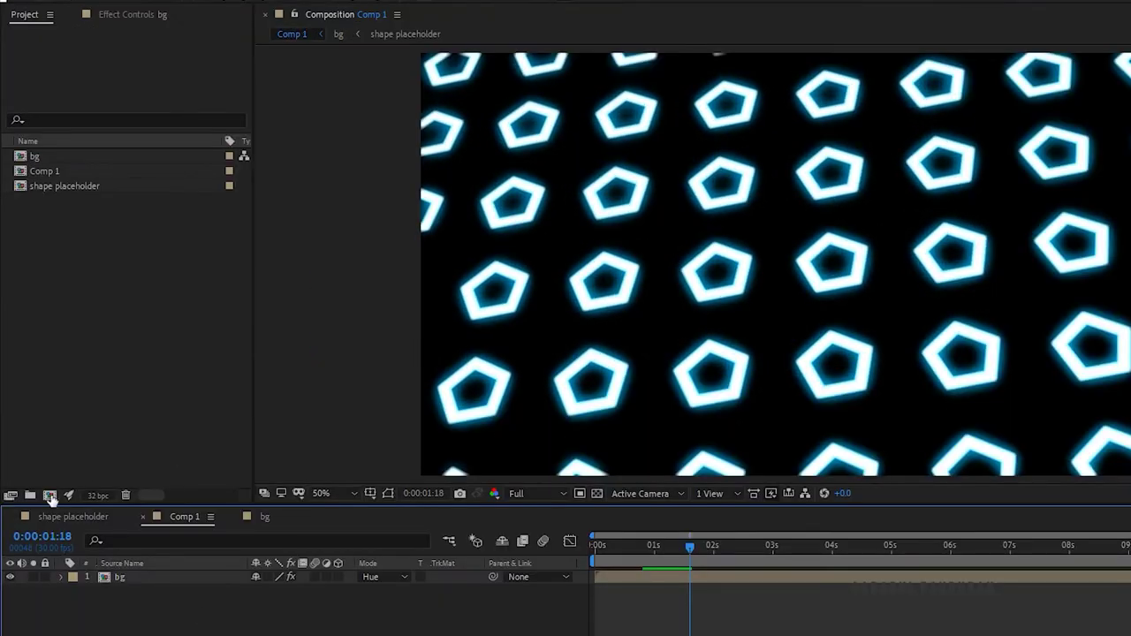
# Step: Create a new 300 × 300 composition named shape holder 2
pyautogui.click(49, 496)
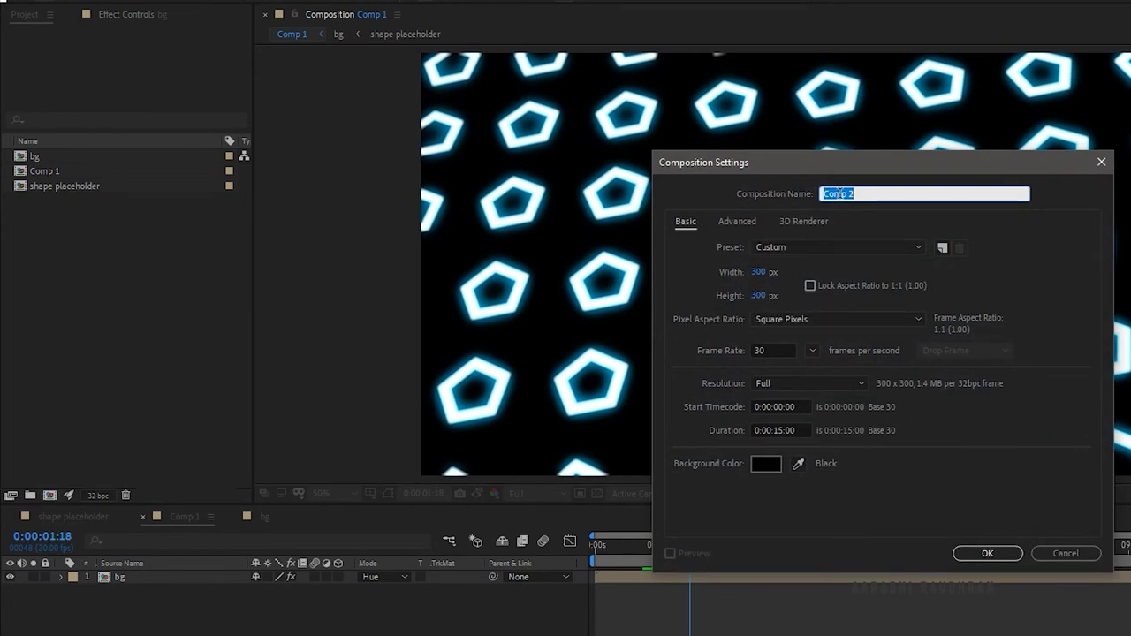
pyautogui.write('shape holder')
pyautogui.click(996, 552)
# Step: Add an ellipse with no fill and a solid 20 px stroke, shrunk to about 170 px wide
pyautogui.moveTo(164, 33); pyautogui.dragTo(193, 62)
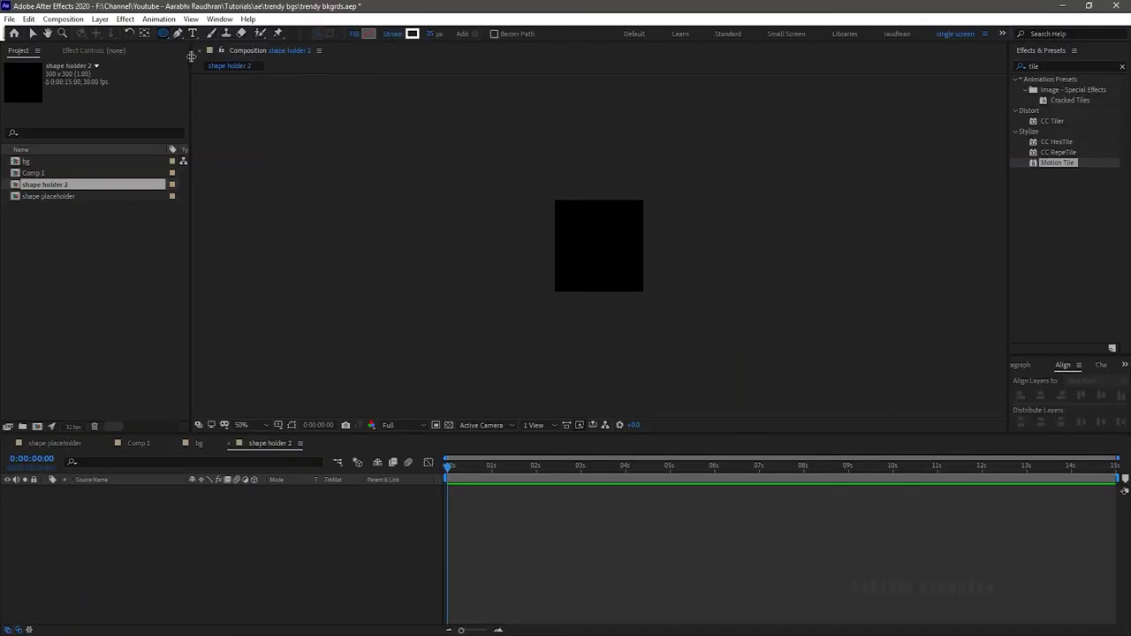
pyautogui.click(355, 34)
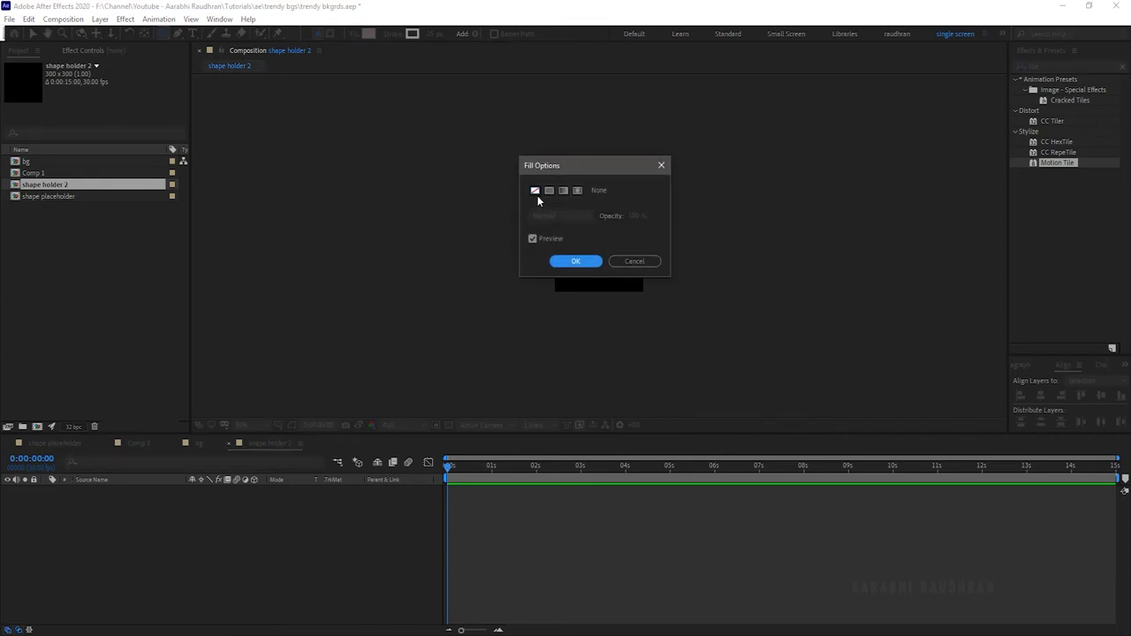
pyautogui.click(575, 261)
pyautogui.click(394, 33)
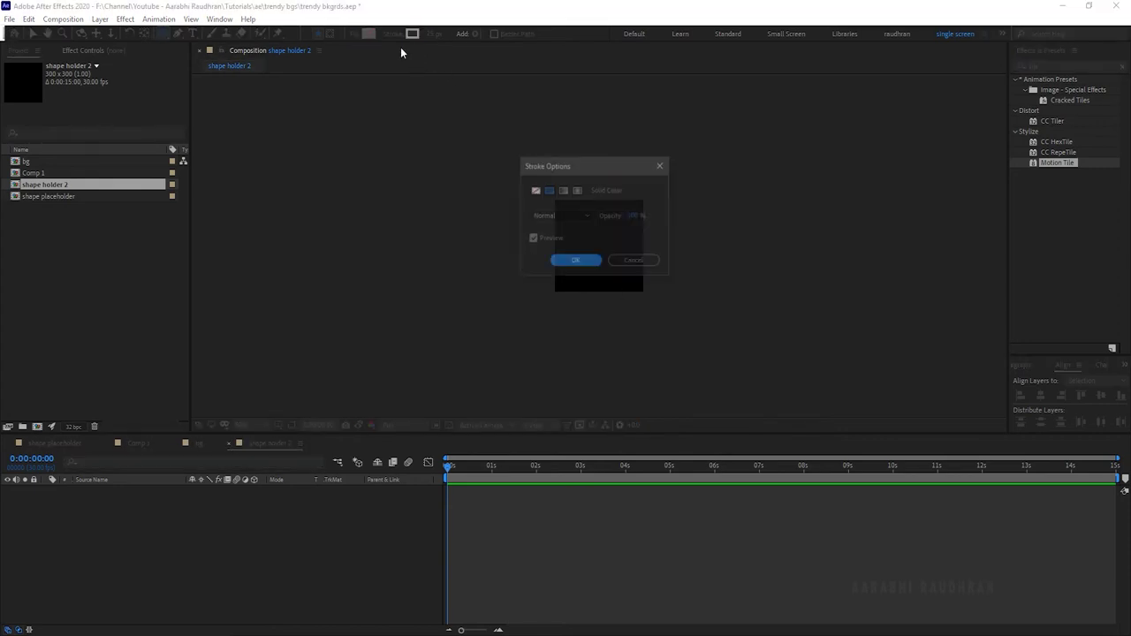
pyautogui.click(576, 260)
pyautogui.click(430, 33)
pyautogui.write('20')
pyautogui.press('Return')
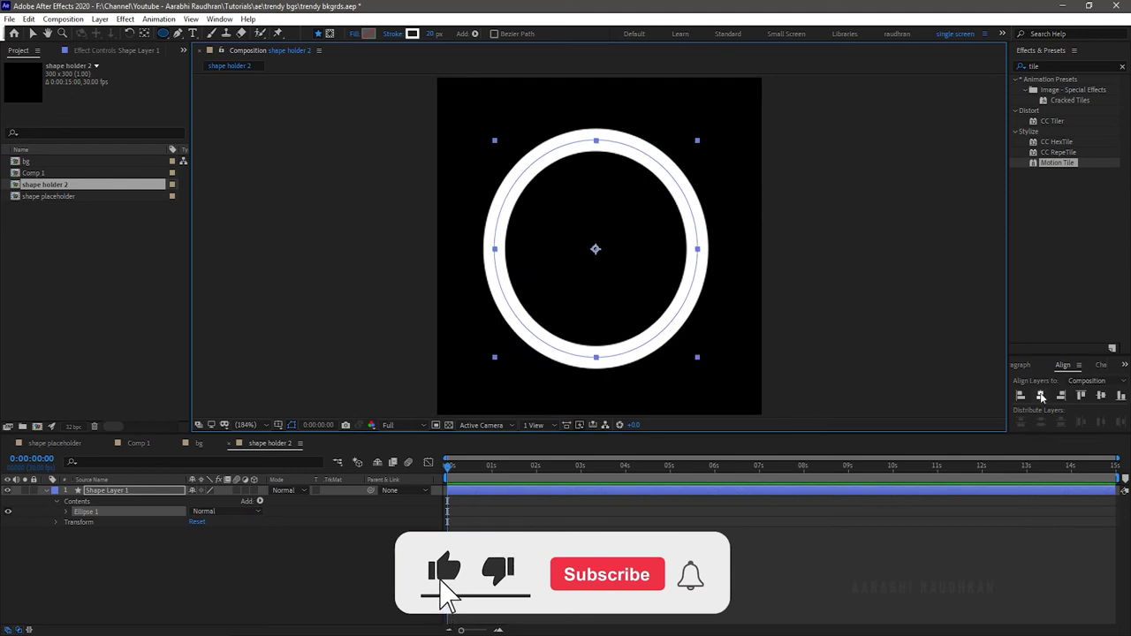
pyautogui.click(33, 34)
pyautogui.moveTo(702, 355); pyautogui.dragTo(676, 328)
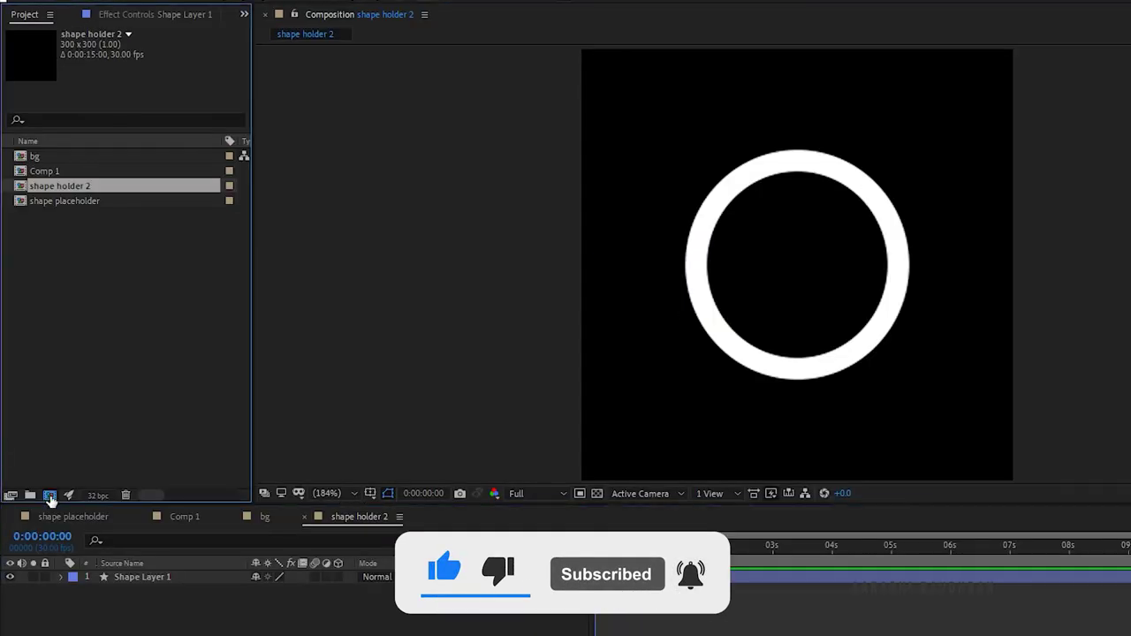
# Step: Create a 1920 × 1080 composition named bg2
pyautogui.click(36, 426)
pyautogui.write('bg2')
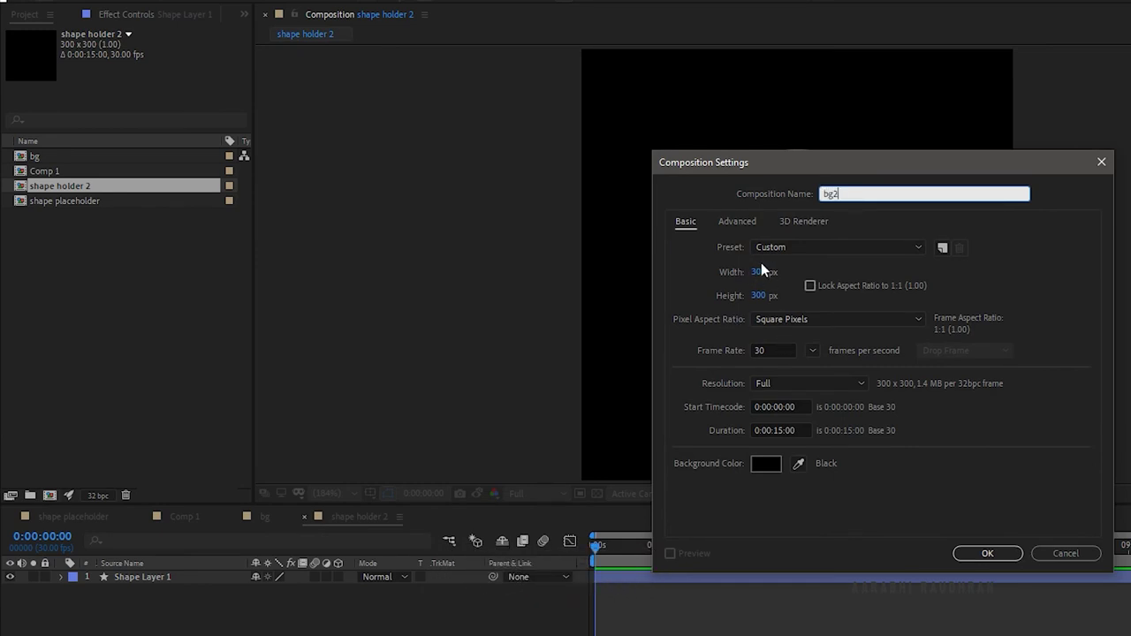
pyautogui.click(758, 271)
pyautogui.write('1920')
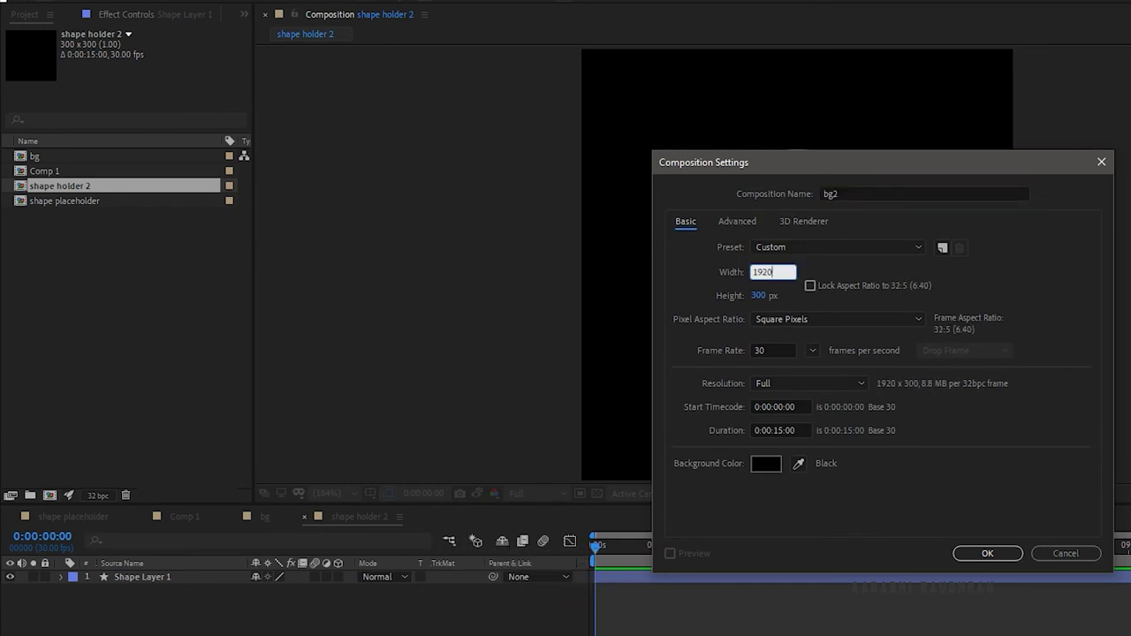
pyautogui.press('Tab')
pyautogui.write('1080')
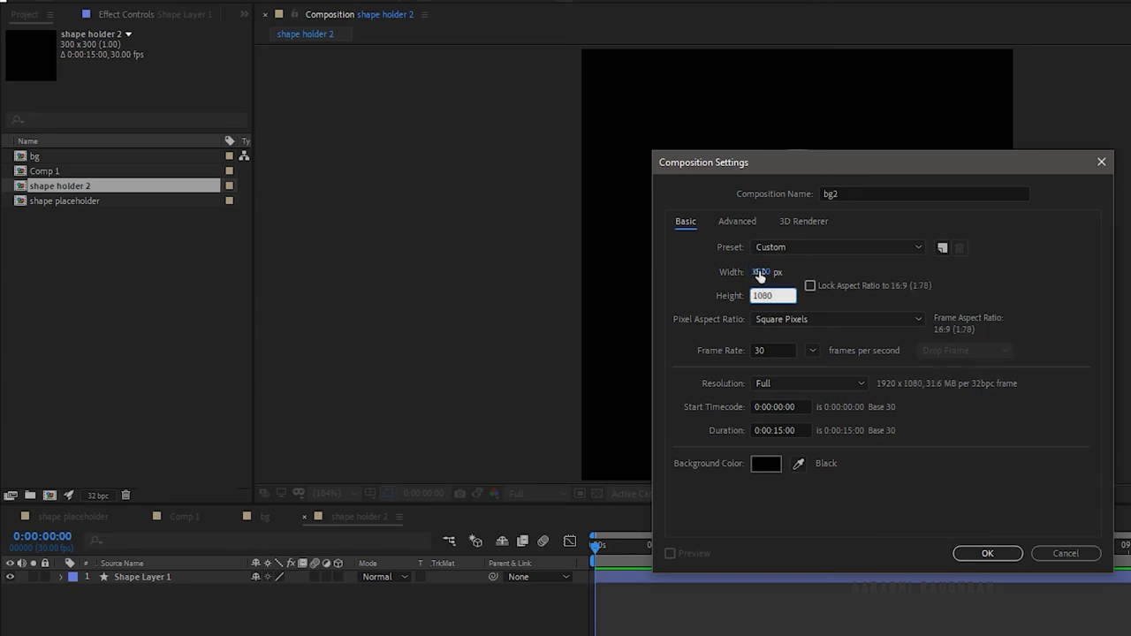
pyautogui.press('Return')
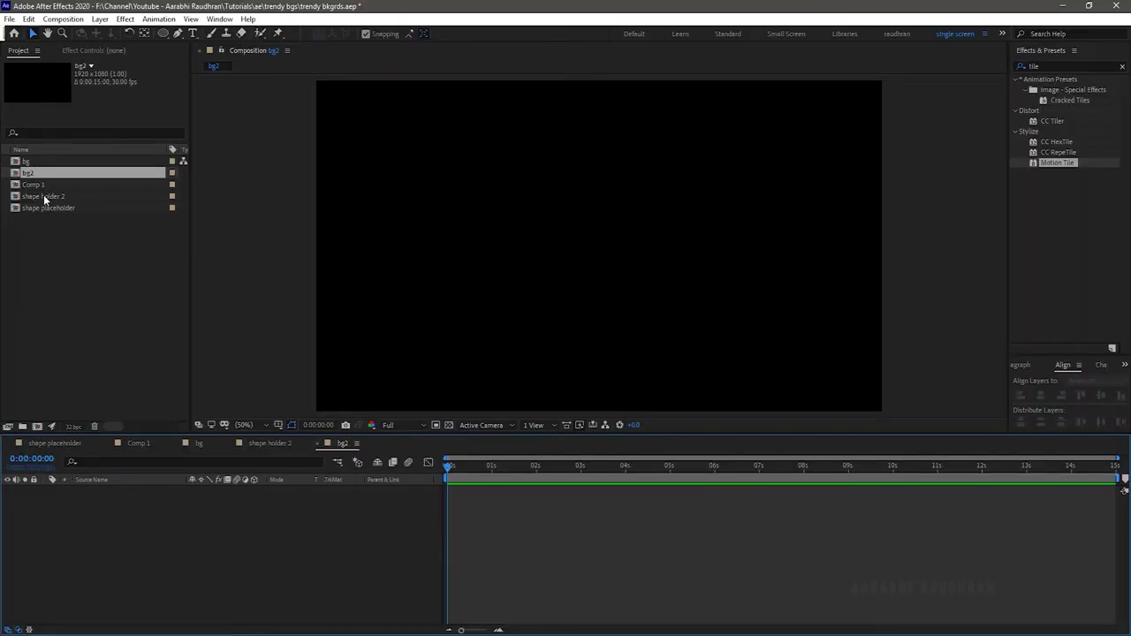
# Step: Add shape holder 2 to bg2 as a 3D layer with Motion Tile applied
pyautogui.moveTo(43, 194); pyautogui.dragTo(214, 519)
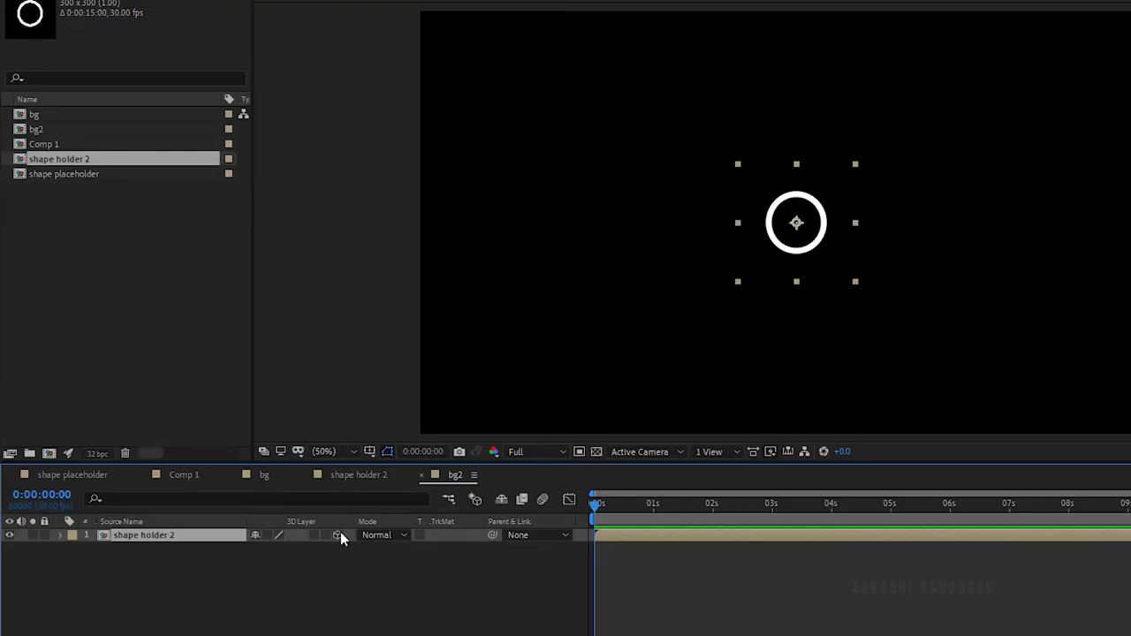
pyautogui.click(338, 535)
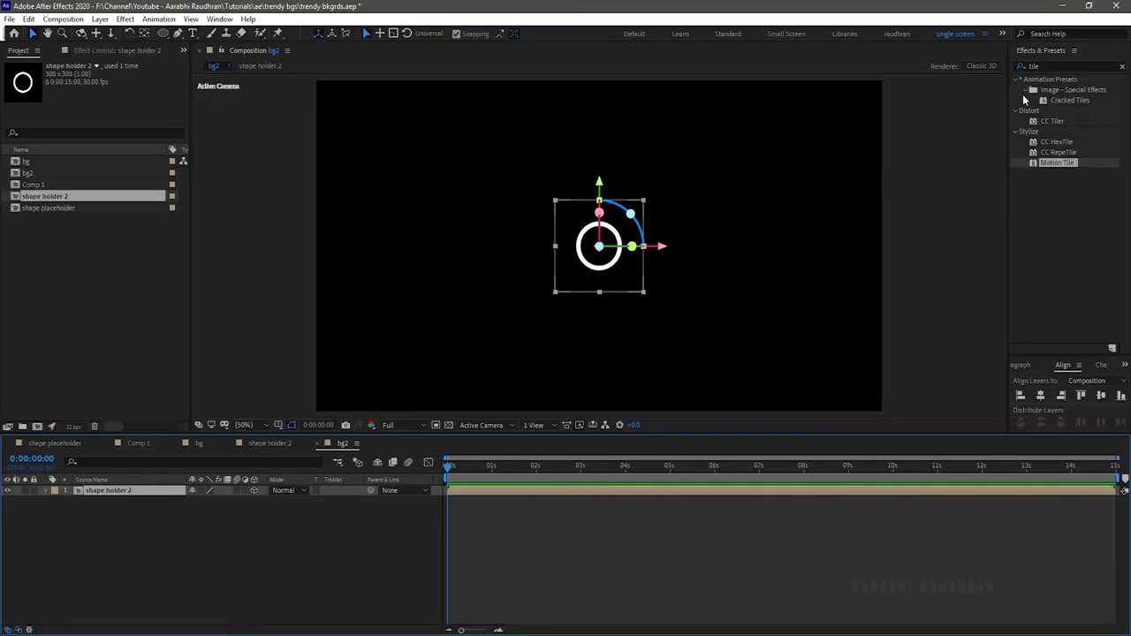
pyautogui.moveTo(1063, 169); pyautogui.dragTo(128, 493)
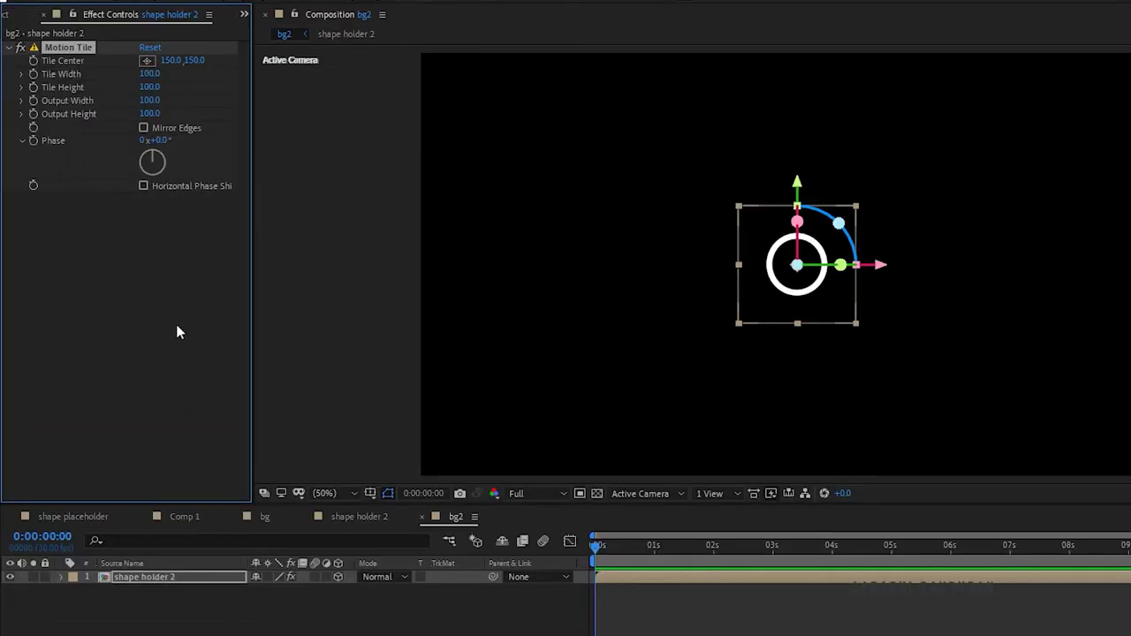
# Step: Set Motion Tile output to 1000 × 1000 and, at the end, Tile Center to 1000,150
pyautogui.click(150, 99)
pyautogui.write('1000')
pyautogui.press('Tab')
pyautogui.write('1000')
pyautogui.press('Return')
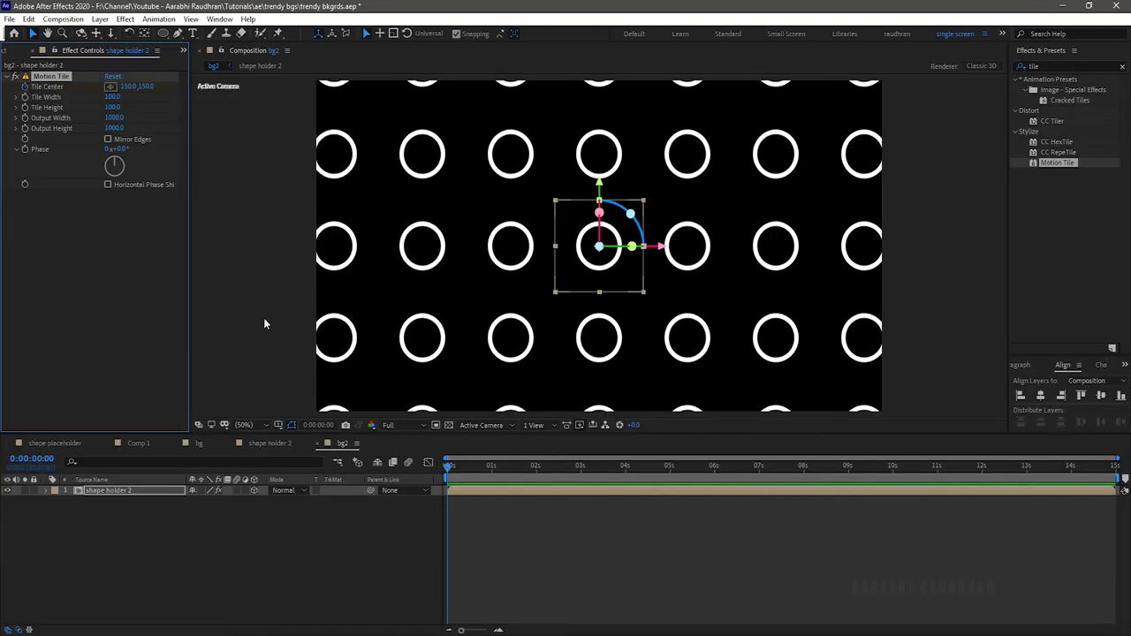
pyautogui.press('End')
pyautogui.click(130, 85)
pyautogui.write('1000')
pyautogui.press('Return')
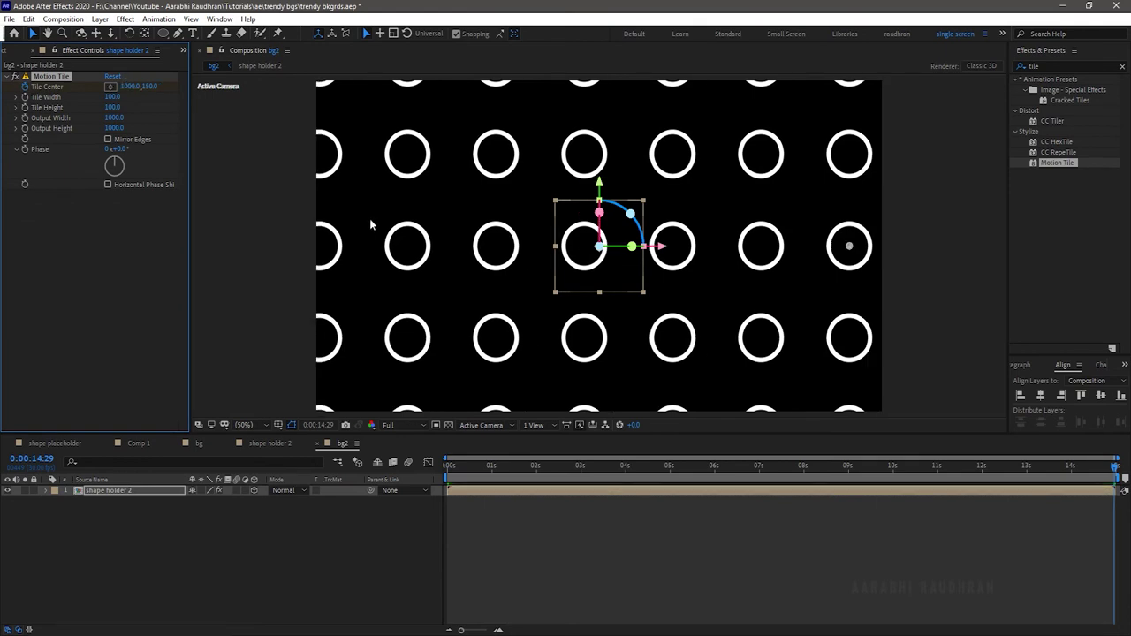
# Step: Rotate the shape holder 2 layer to -36° X and 8° Y
pyautogui.click(98, 490)
pyautogui.press('r')
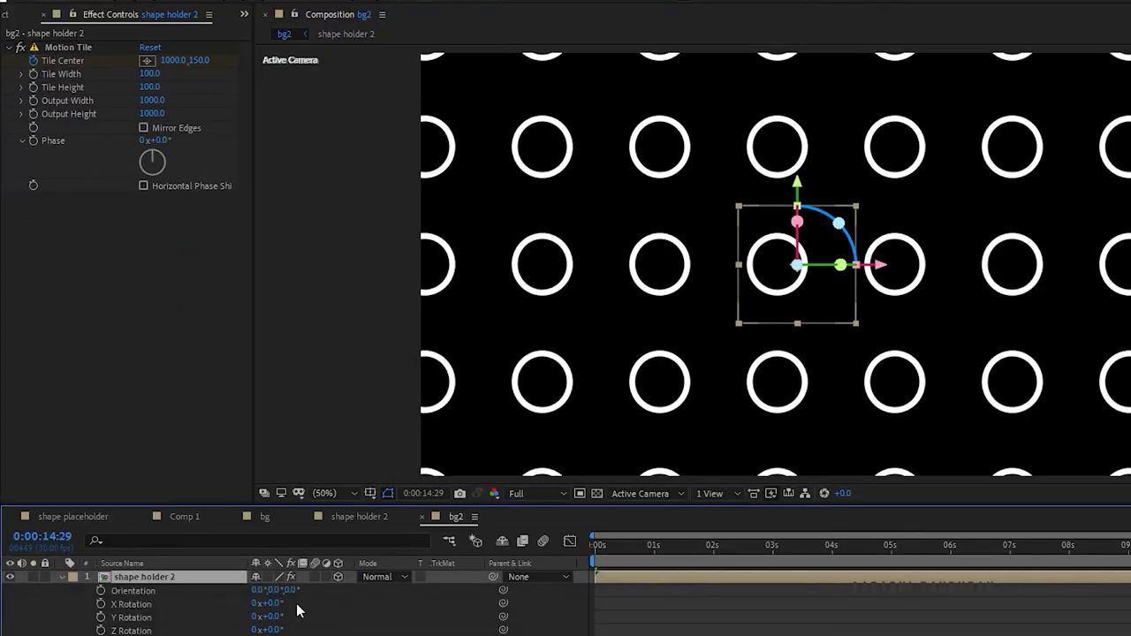
pyautogui.click(274, 603)
pyautogui.write('-36')
pyautogui.click(274, 616)
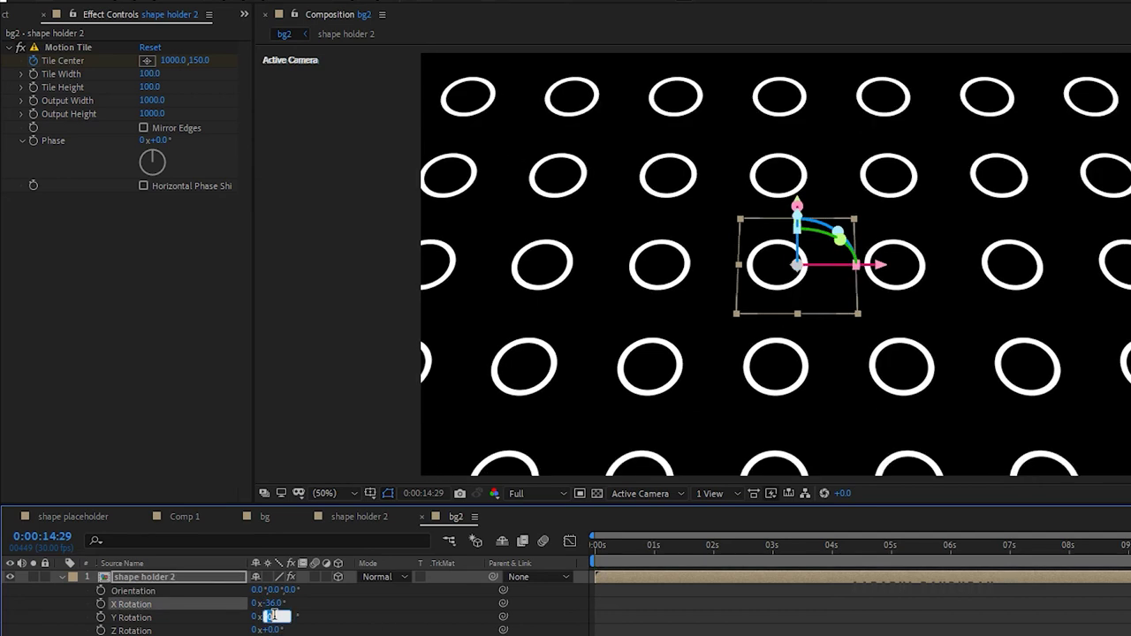
pyautogui.press('Return')
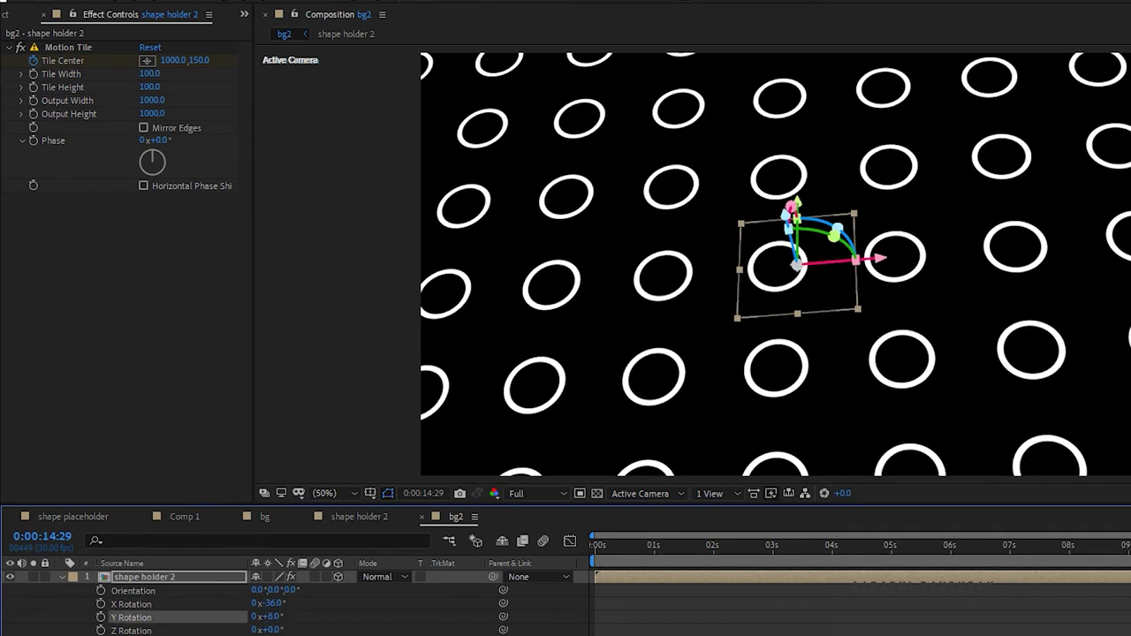
pyautogui.click(307, 539)
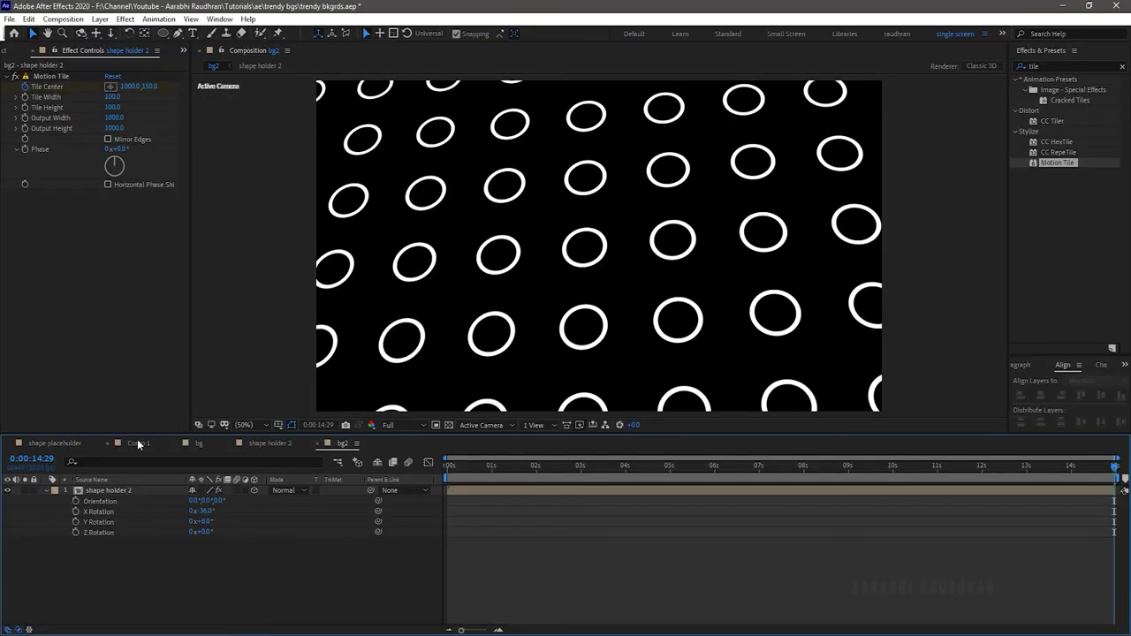
# Step: Add the bg2 composition as a layer in Comp 1
pyautogui.click(138, 443)
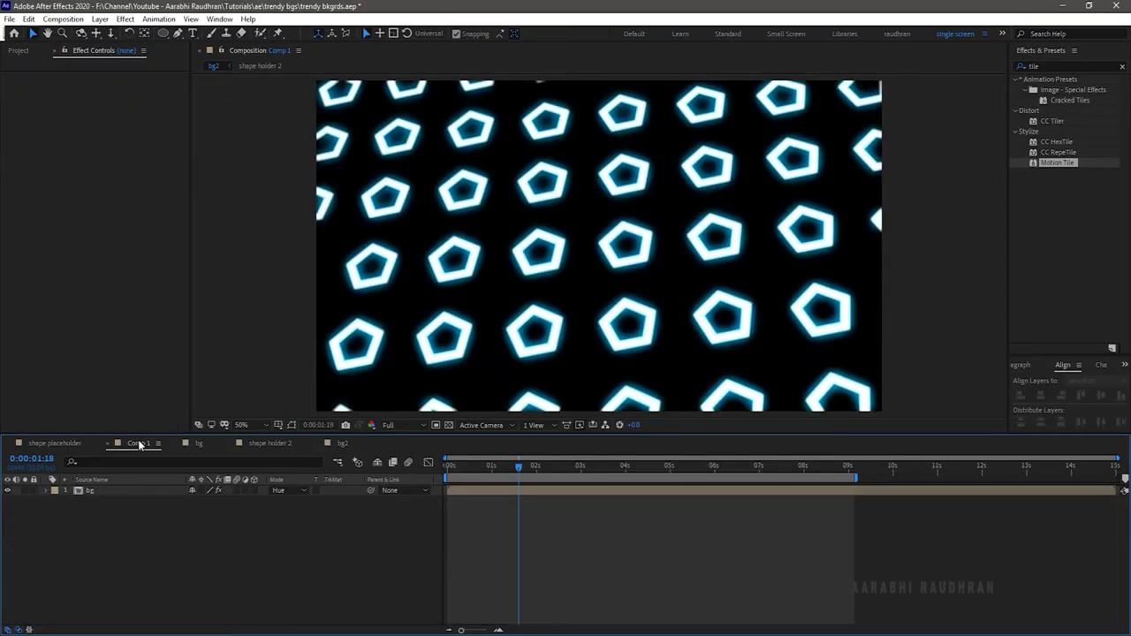
pyautogui.click(18, 50)
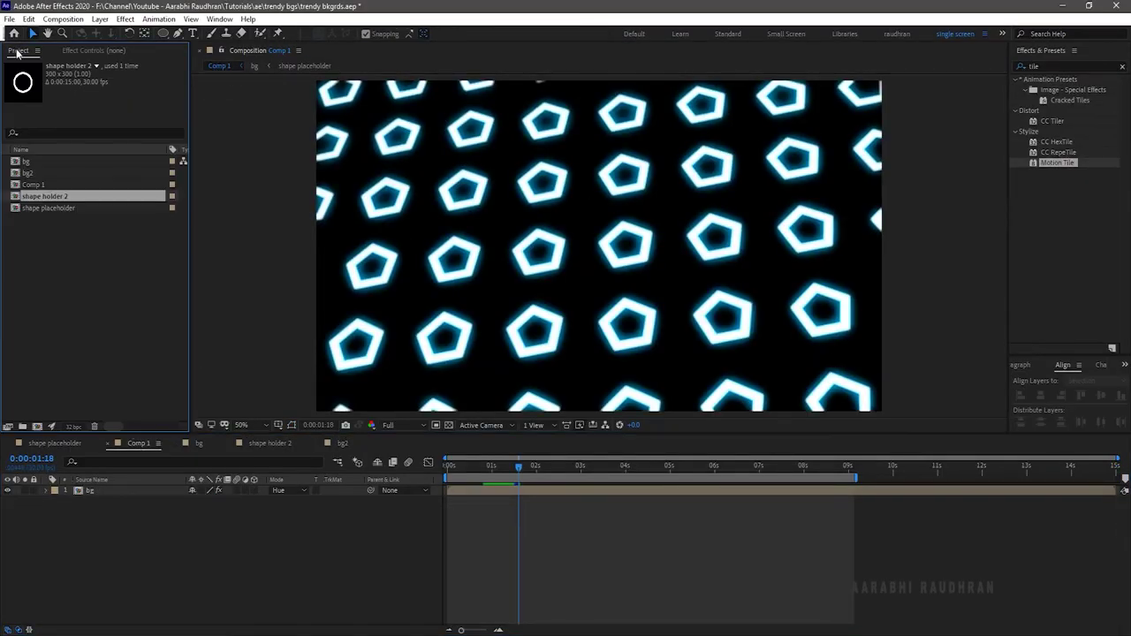
pyautogui.moveTo(30, 177); pyautogui.dragTo(85, 507)
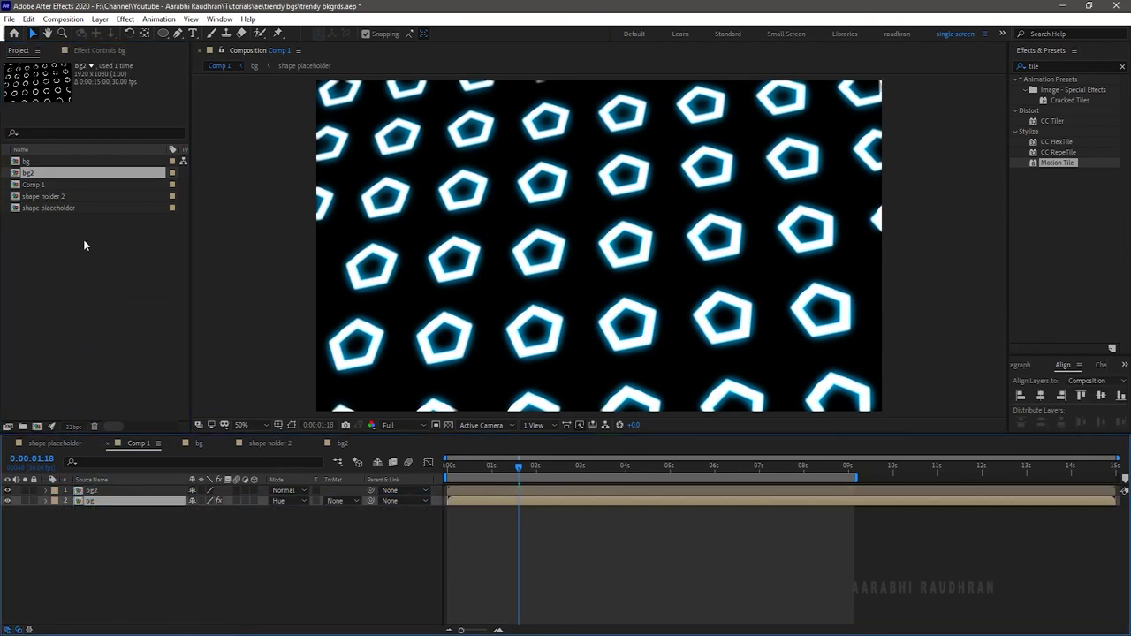
# Step: Copy the bg layer's Glow and Camera Lens Blur effects onto bg2
pyautogui.click(95, 51)
pyautogui.click(52, 78)
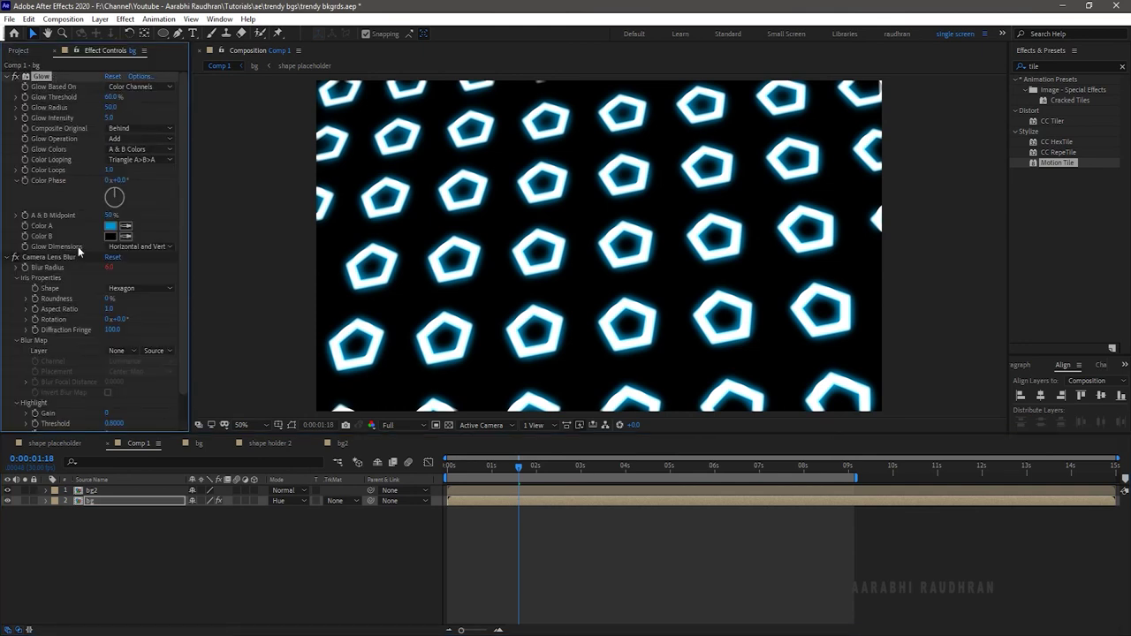
pyautogui.keyDown('ctrl'); pyautogui.click(46, 258); pyautogui.keyUp('ctrl')
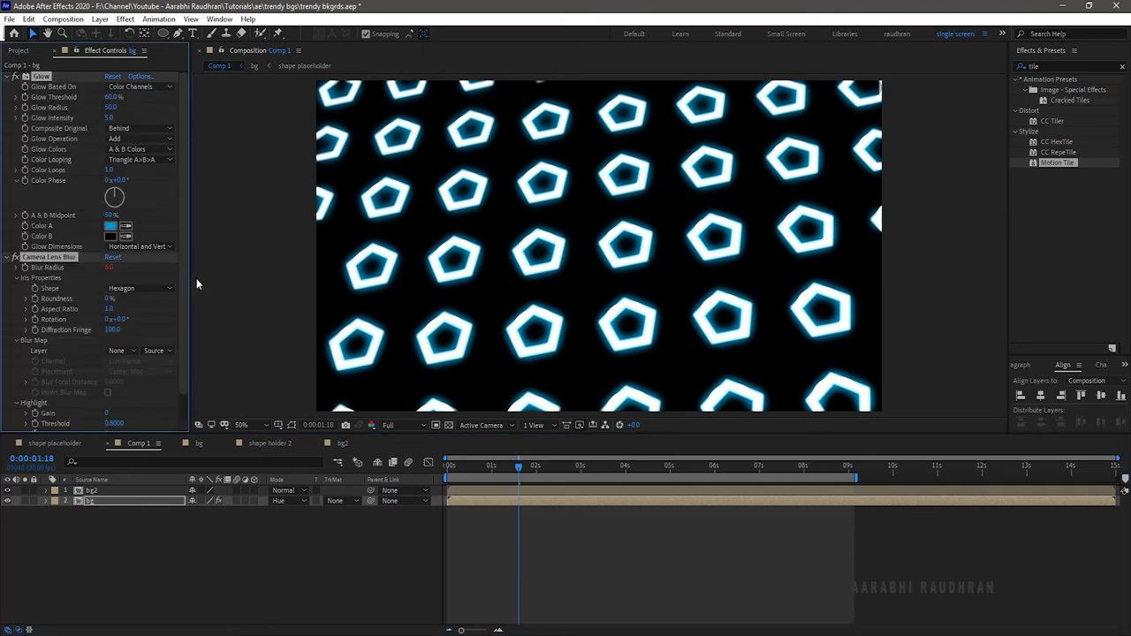
pyautogui.click(106, 490)
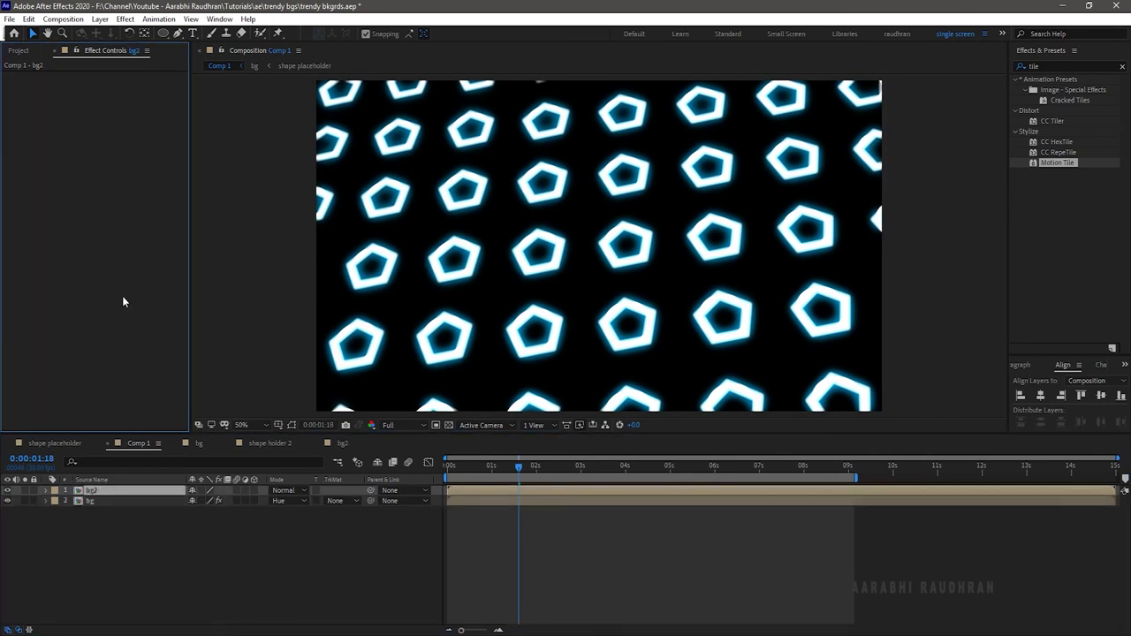
pyautogui.hotkey('ctrl', 'v')
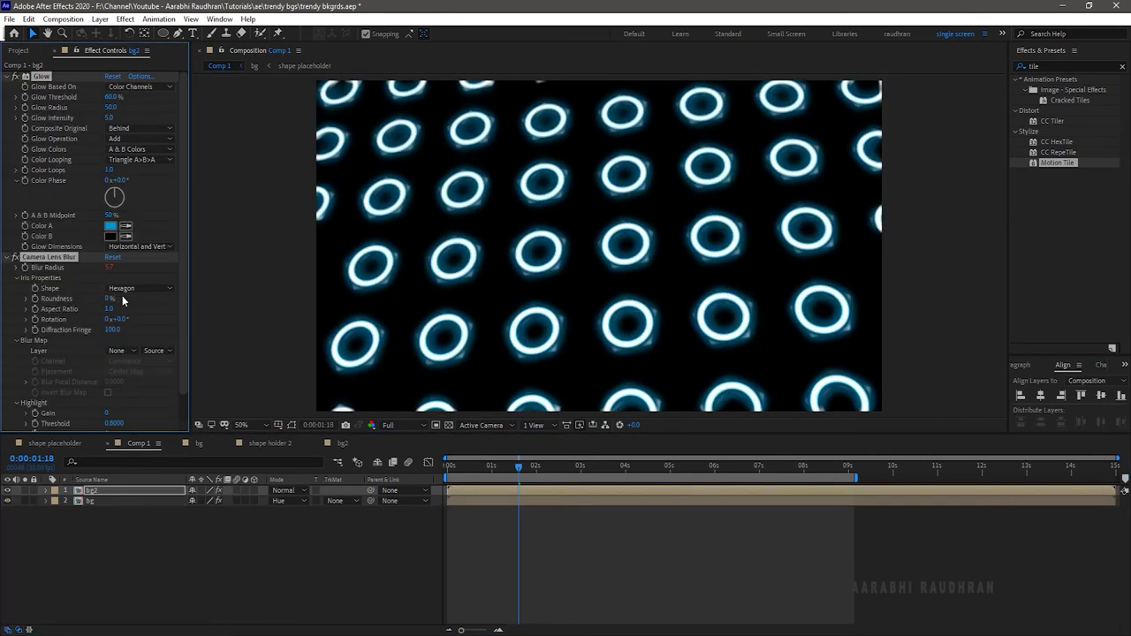